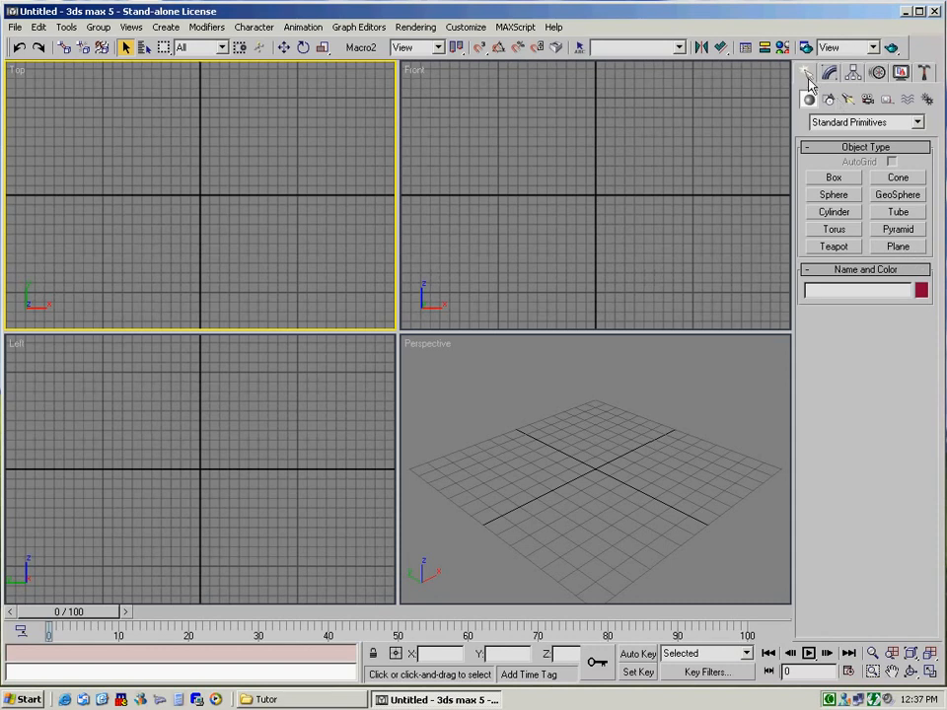
Step: Create a plane 32' long and 36'6" wide at the origin in the Top view, using exact keyboard-entry dimensions
left_click(897, 248)
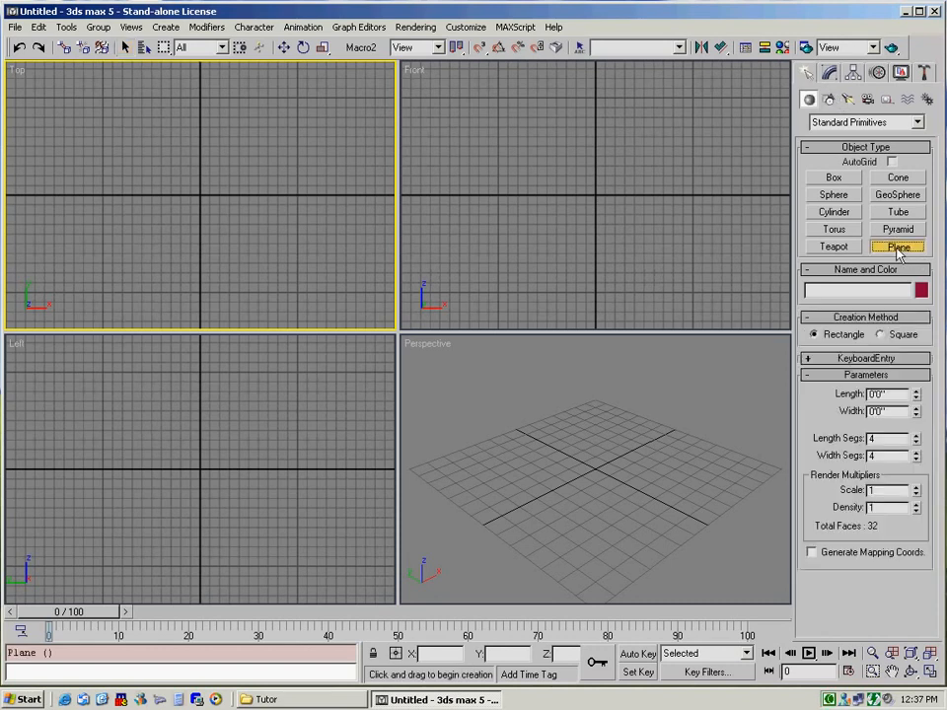
left_click(808, 360)
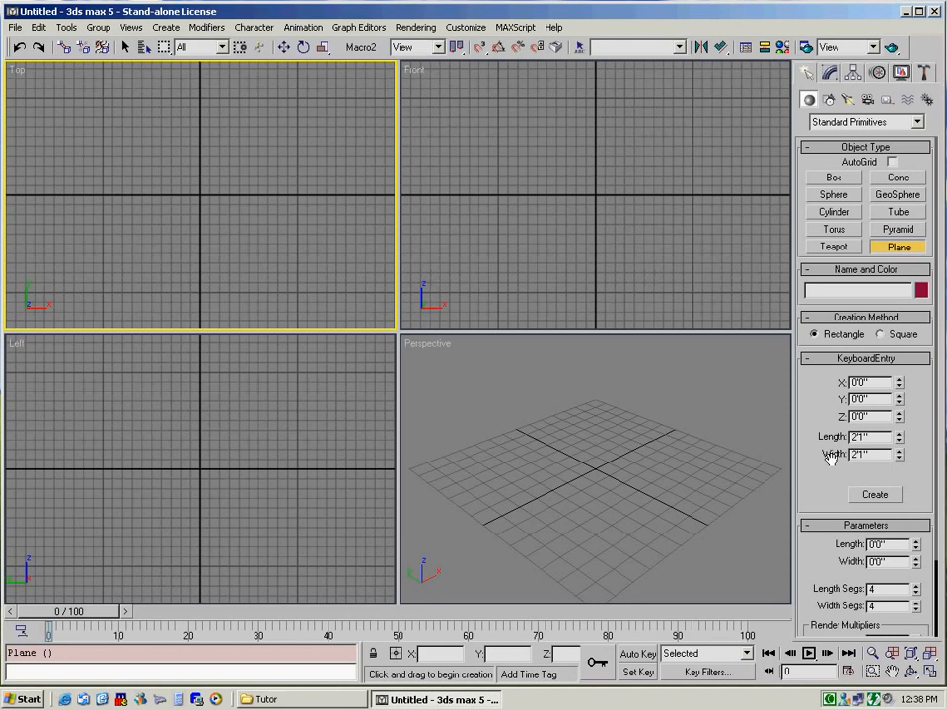
left_click_drag(873, 436, 817, 436)
type("32")
key("Tab")
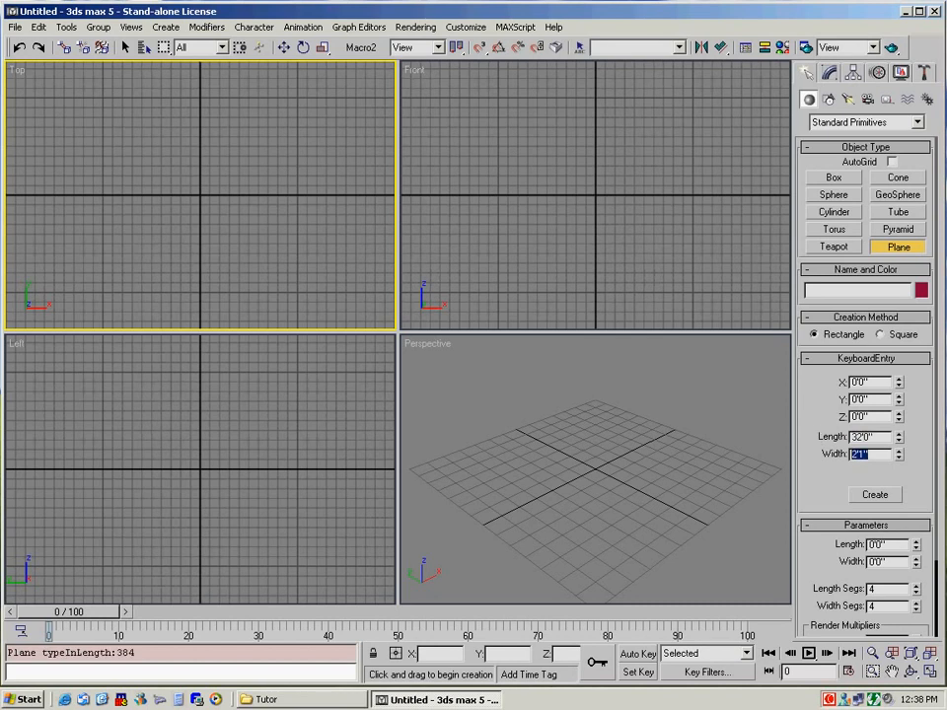
type("36'6\"")
left_click(871, 494)
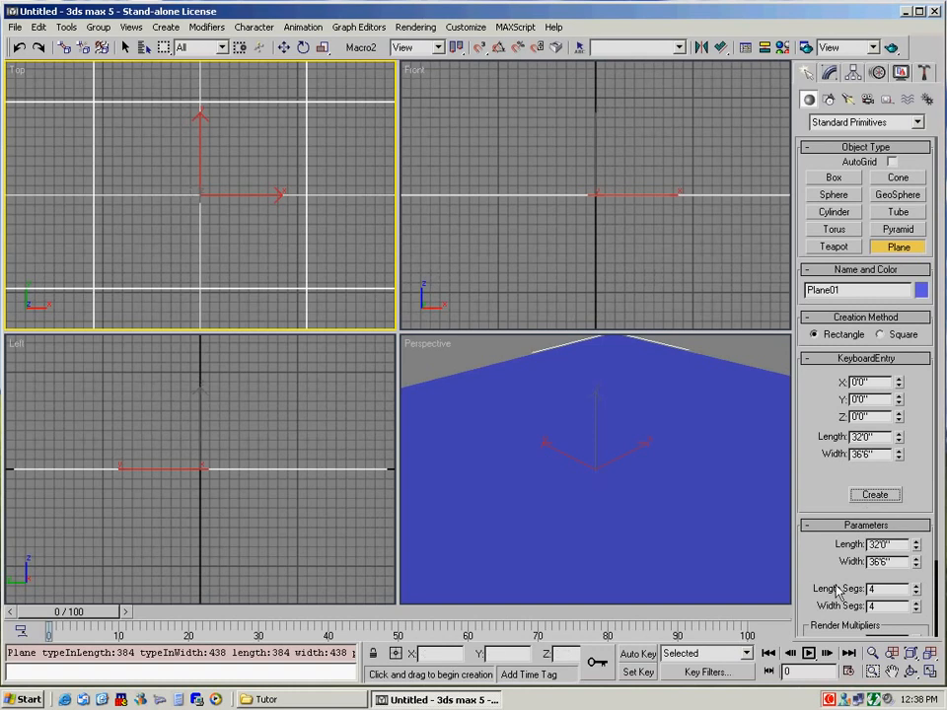
left_click(930, 654)
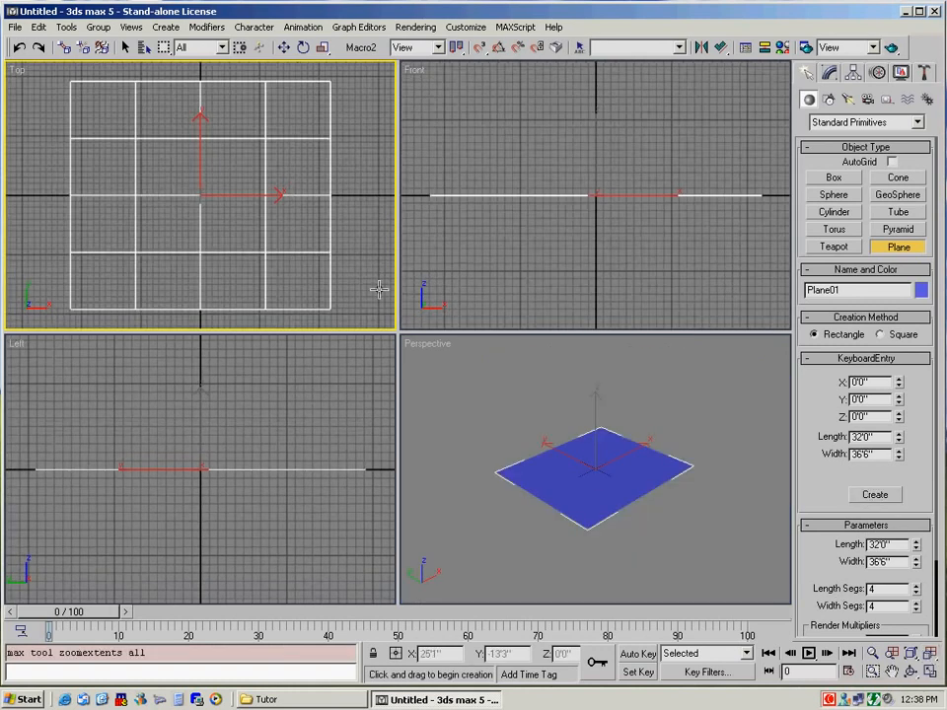
Step: Create a second, upright plane 7'8" long and 36'6" wide at the origin in the Front view
left_click(496, 275)
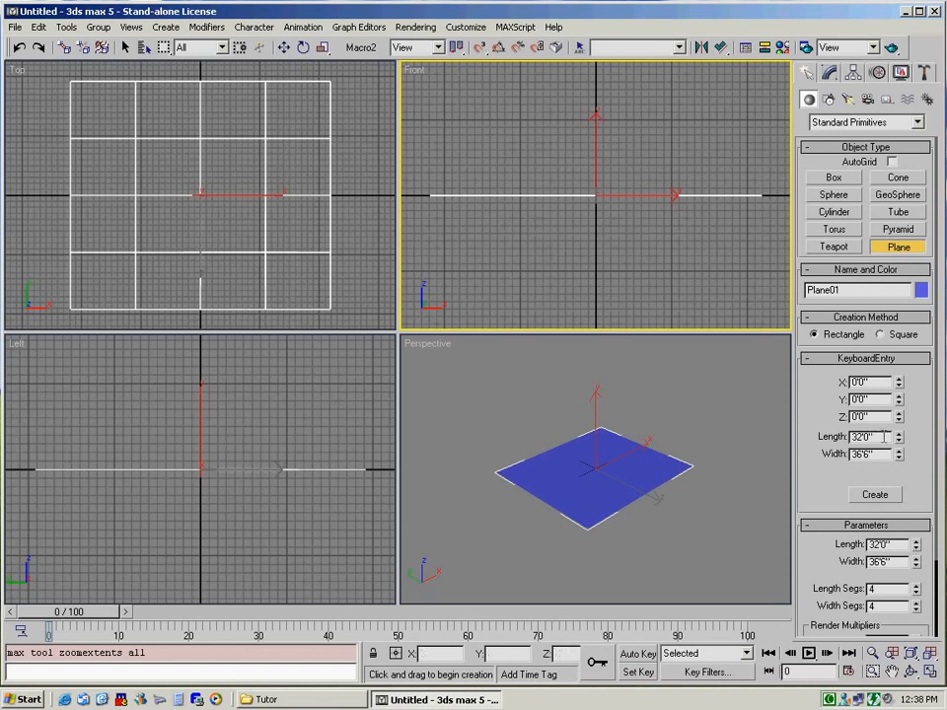
left_click_drag(871, 436, 832, 436)
type("7'8")
key("Tab")
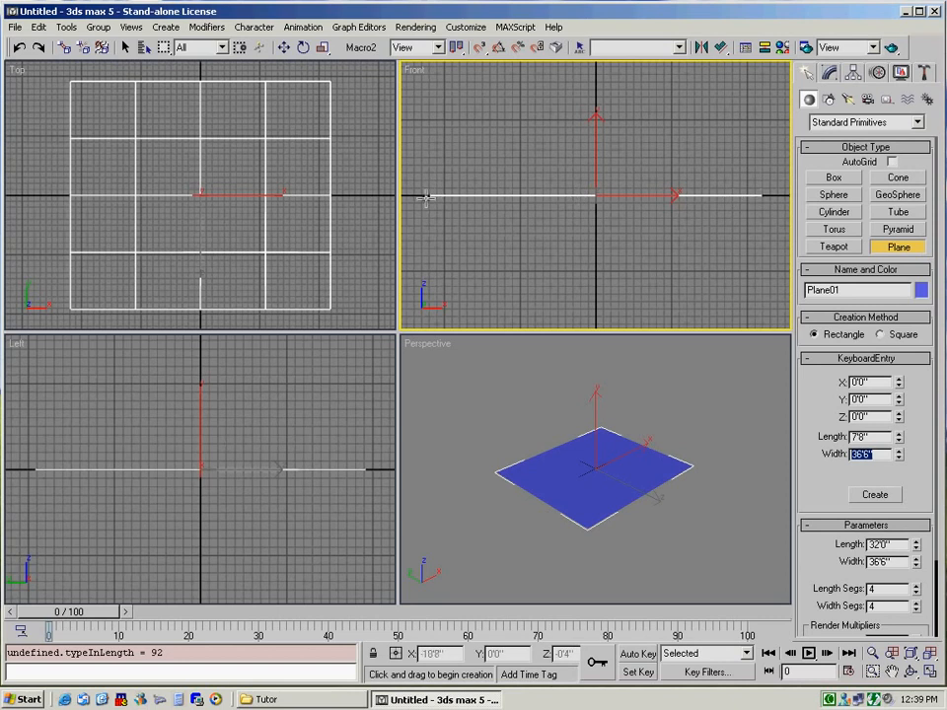
left_click(872, 495)
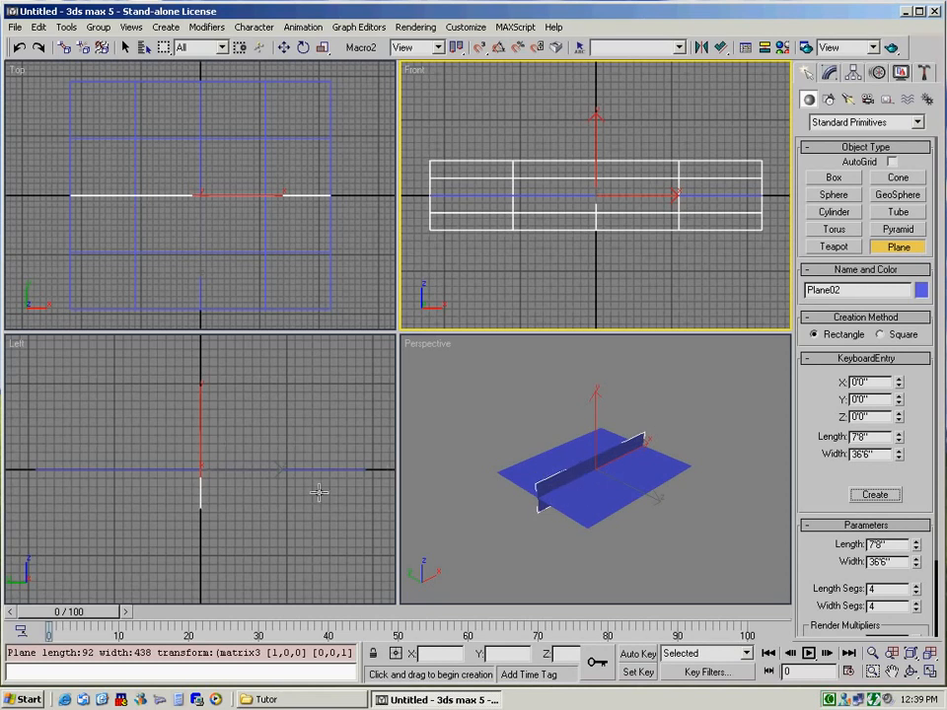
Step: Create a third, upright plane 7'8" long and 32' wide at the origin in the Left view
left_click(264, 512)
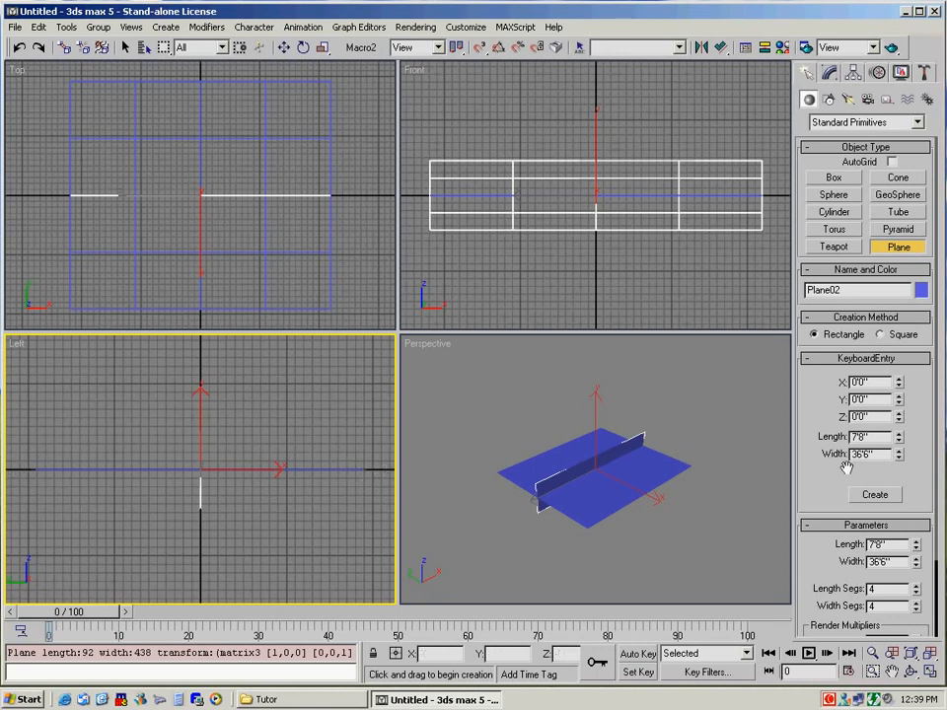
left_click_drag(874, 454, 825, 455)
type("32'")
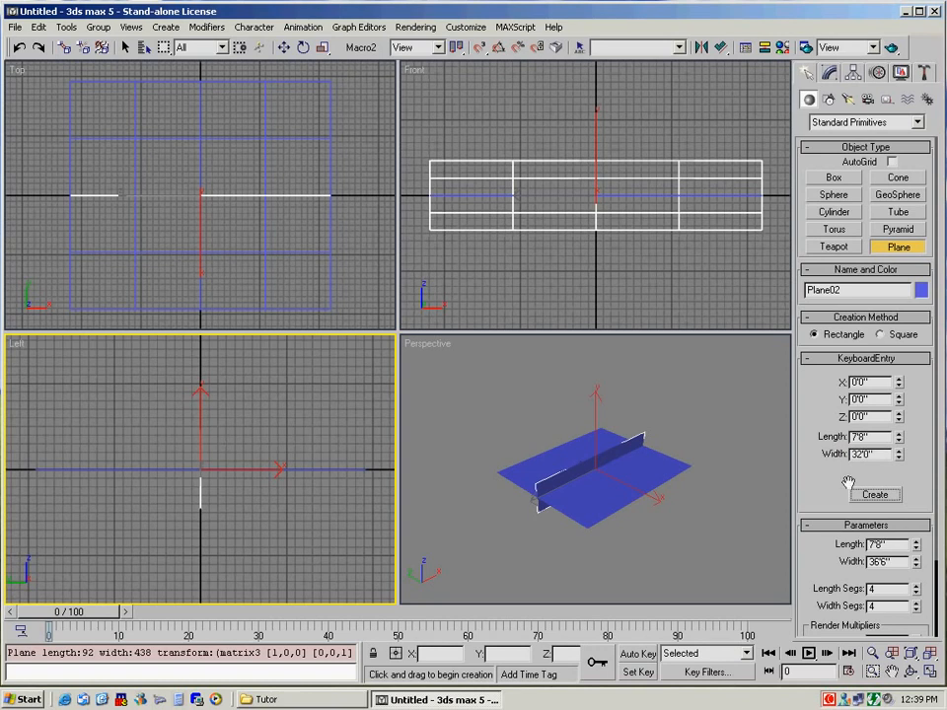
left_click(875, 495)
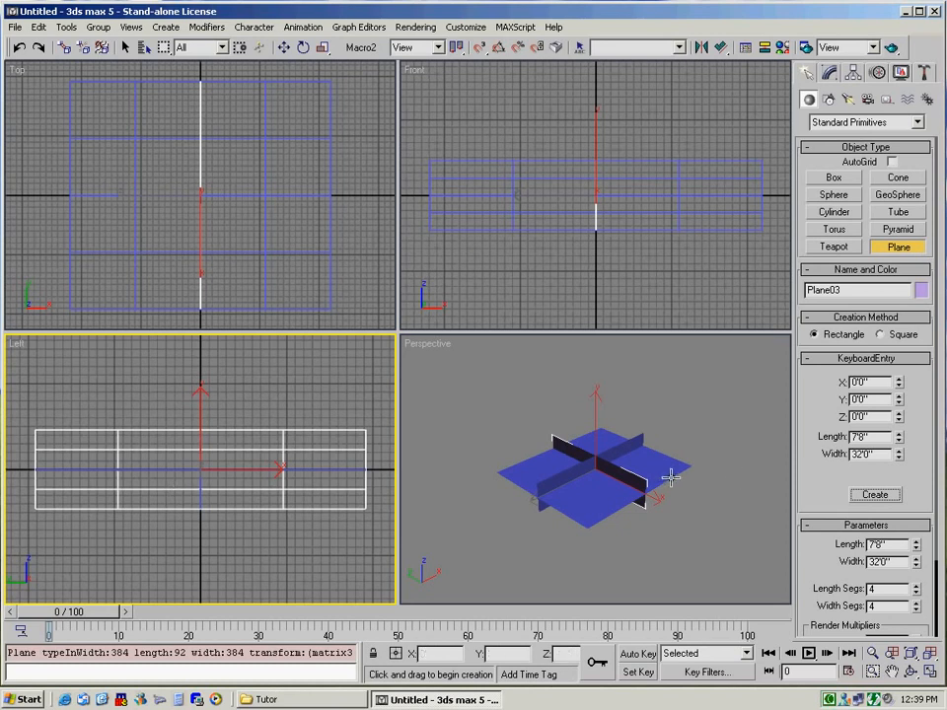
Step: Align the horizontal plane Plane01 to the upper edge of Plane02, matching its minimum to the target's maximum in Z position
left_click(627, 524)
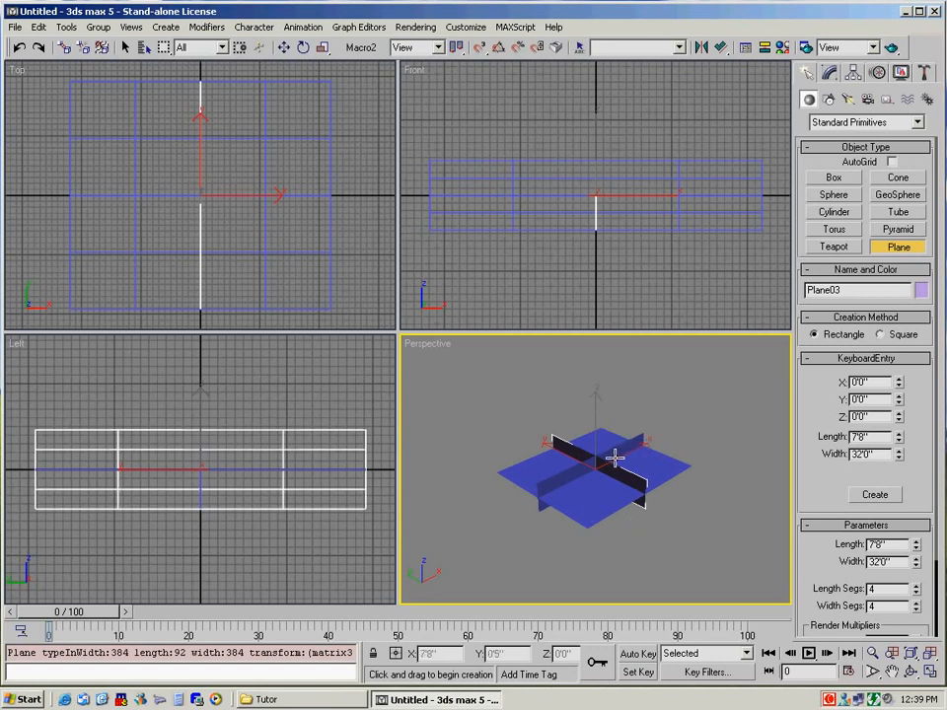
left_click(283, 48)
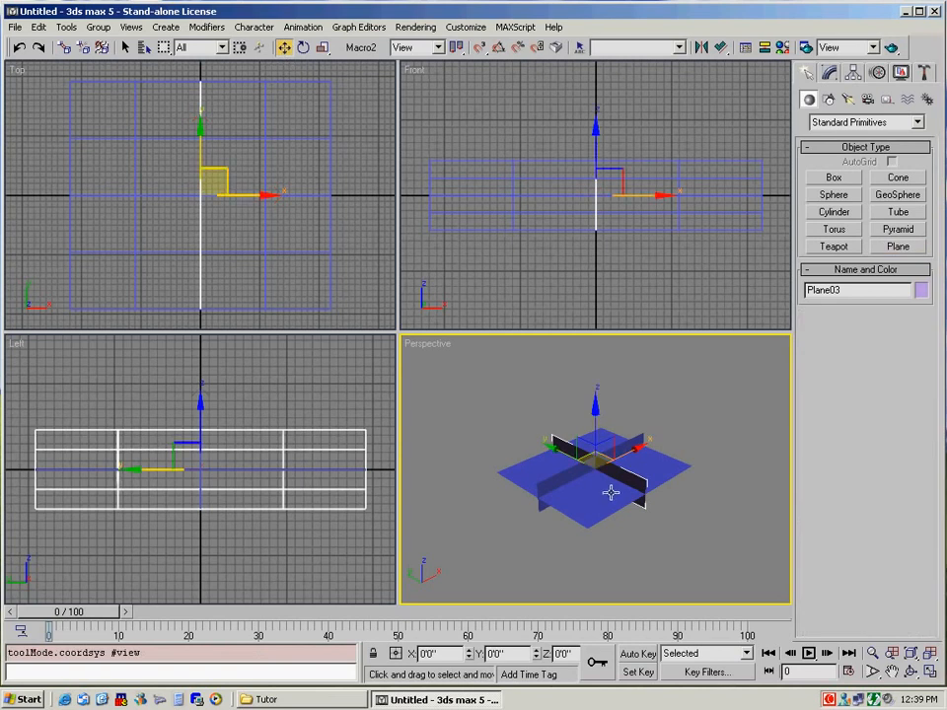
left_click(590, 452)
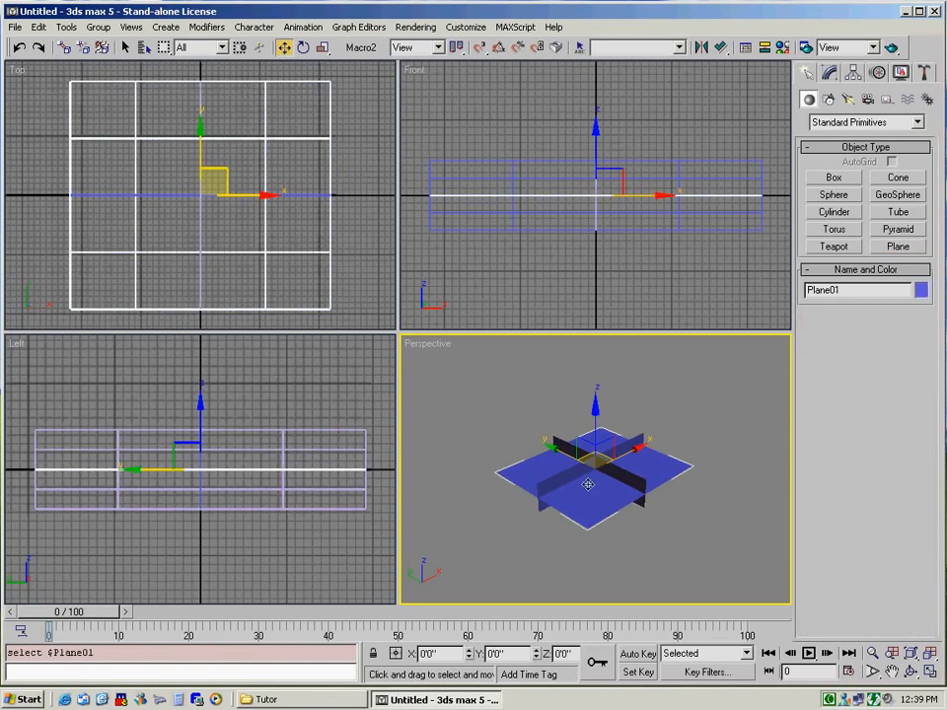
left_click(595, 452)
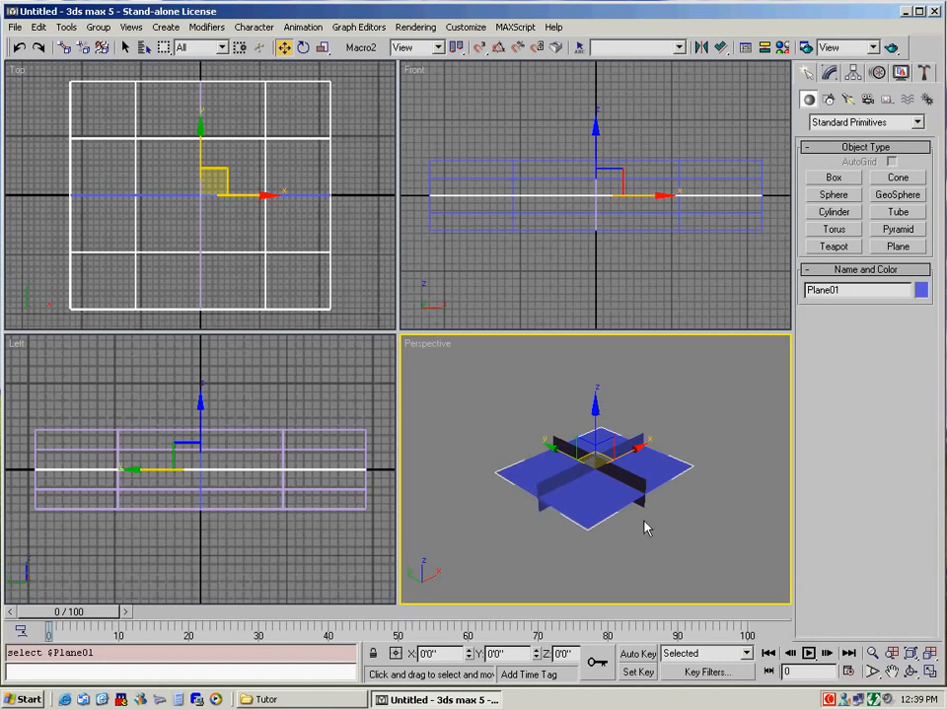
left_click(721, 49)
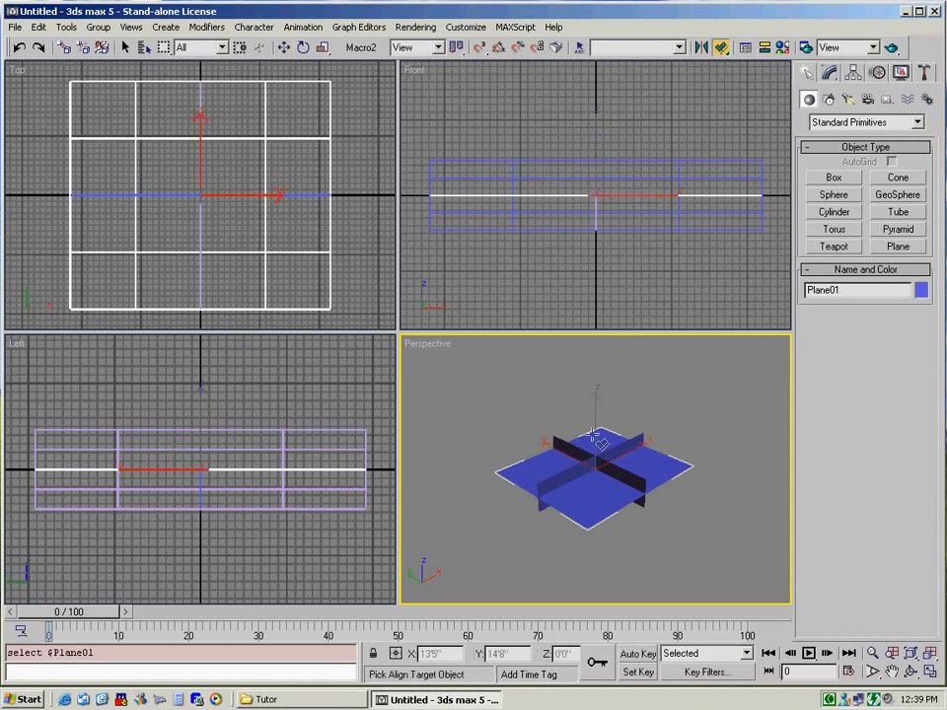
left_click(556, 481)
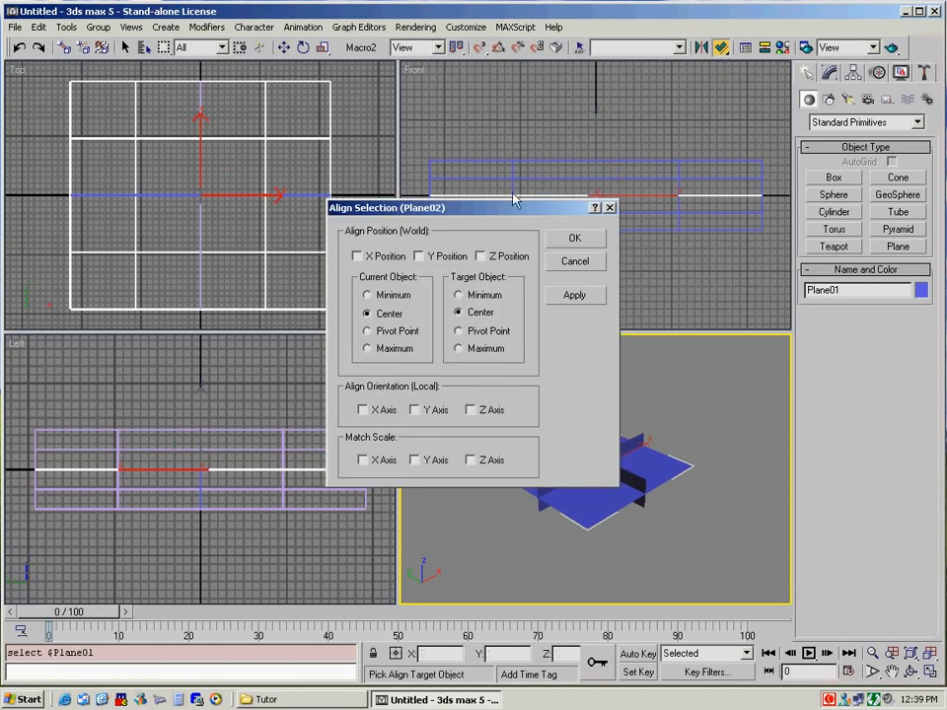
left_click_drag(497, 203, 362, 187)
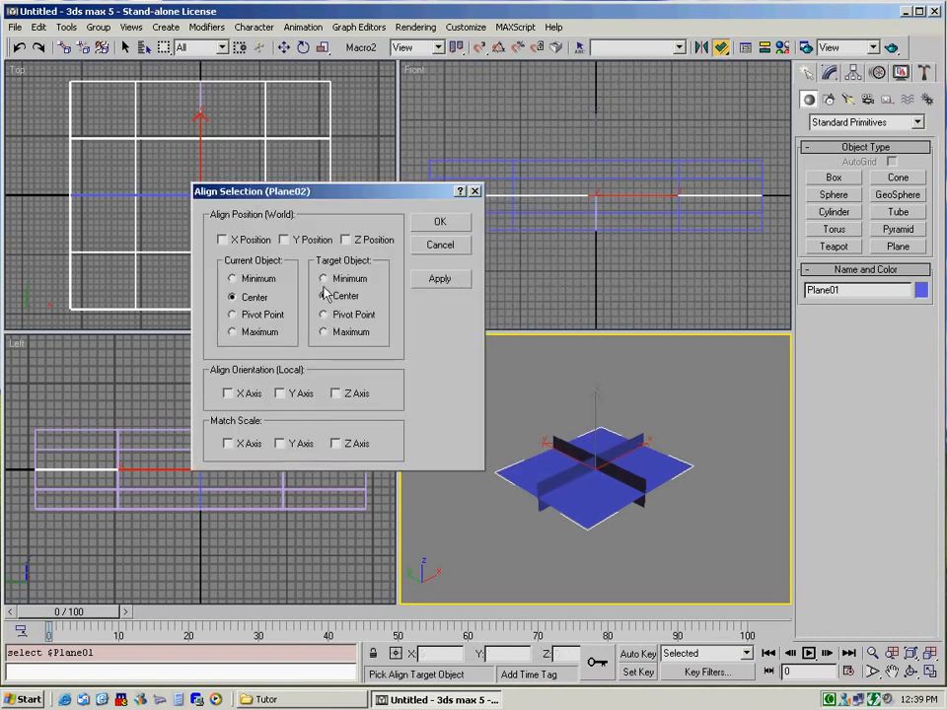
left_click(255, 281)
left_click(359, 239)
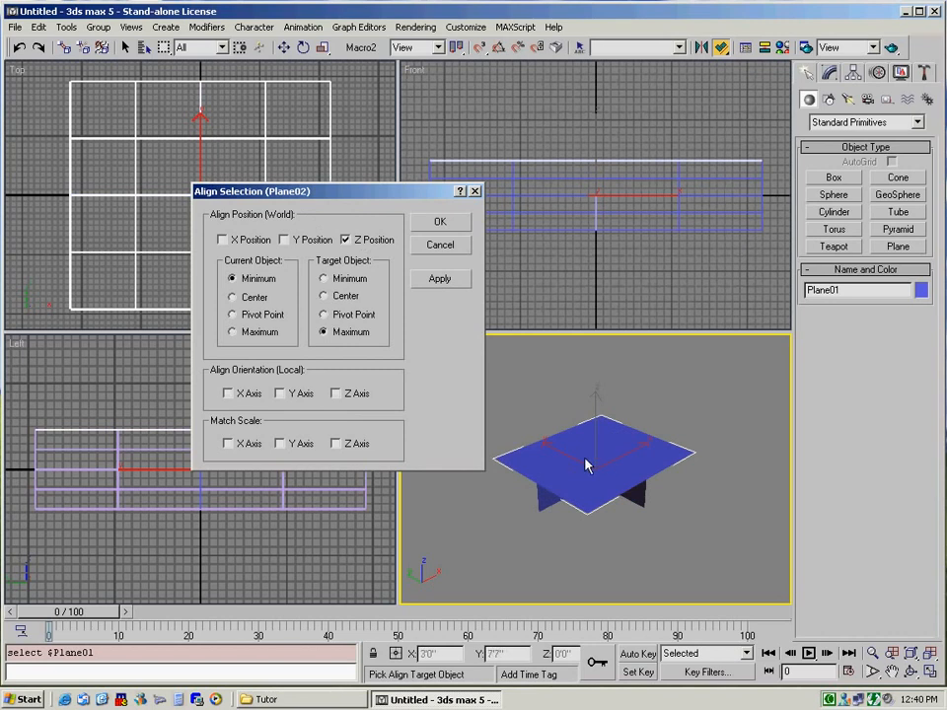
left_click(440, 221)
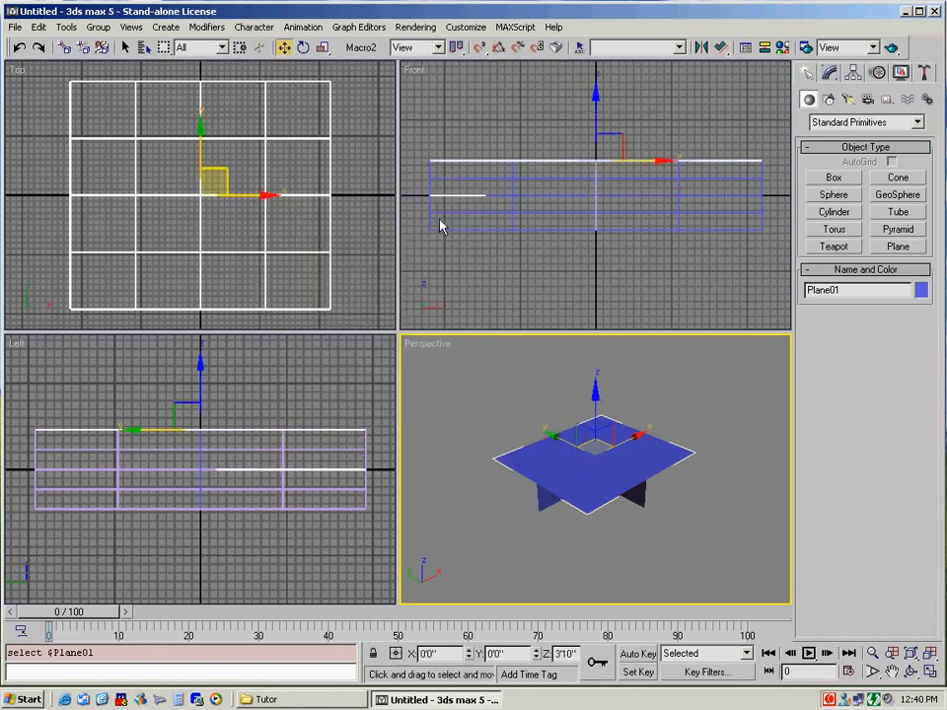
Step: Align the front wall Plane02 to the edge of Plane01, matching minimum to minimum in Y position only
left_click(544, 499)
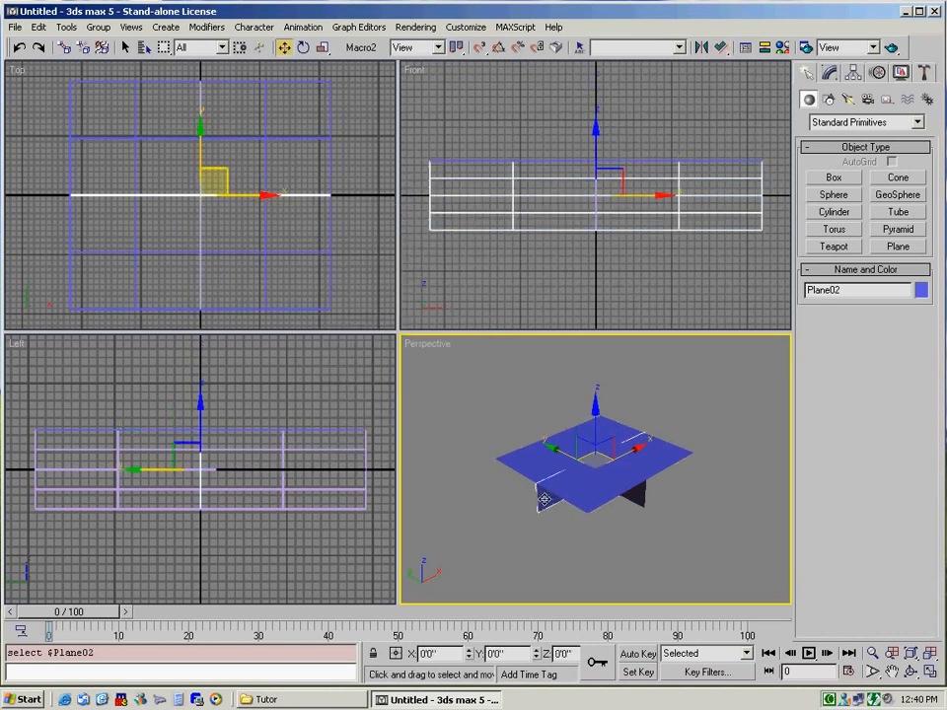
left_click(720, 46)
left_click(582, 486)
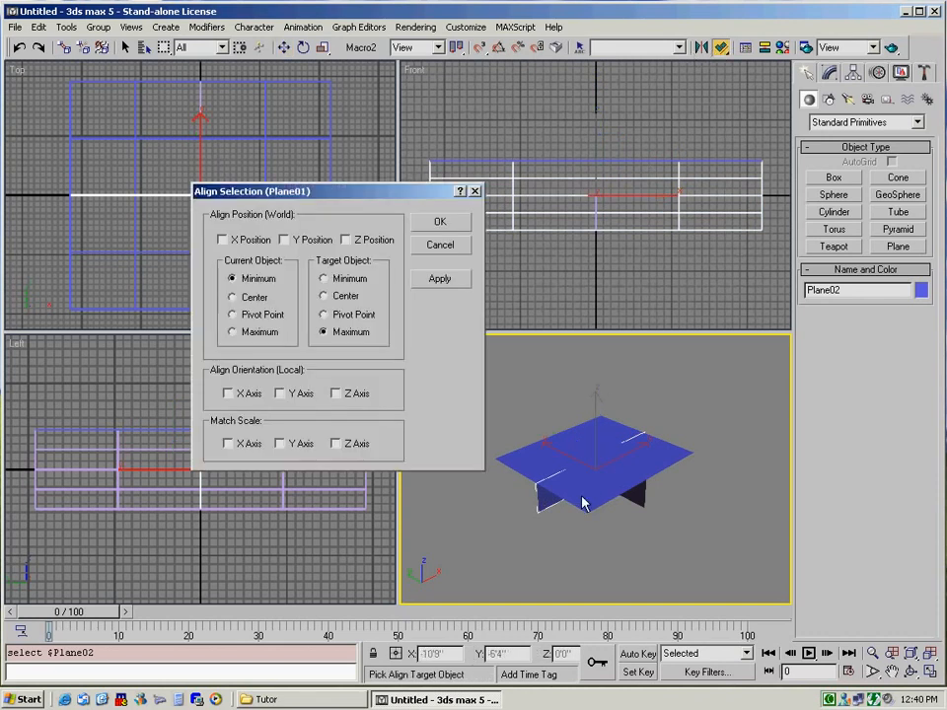
left_click(344, 283)
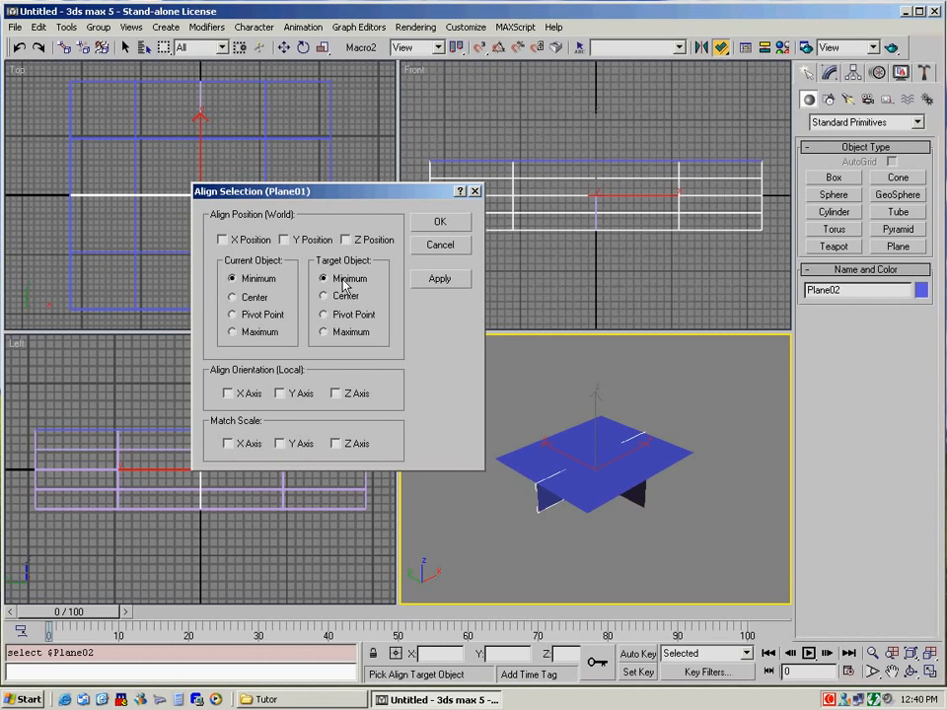
left_click(286, 240)
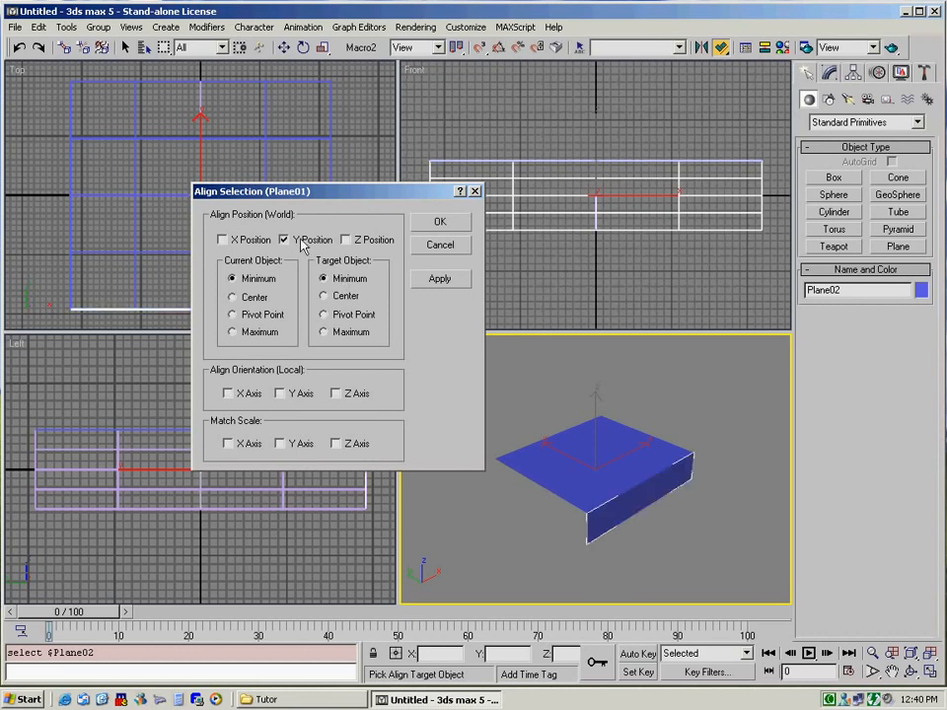
left_click(446, 224)
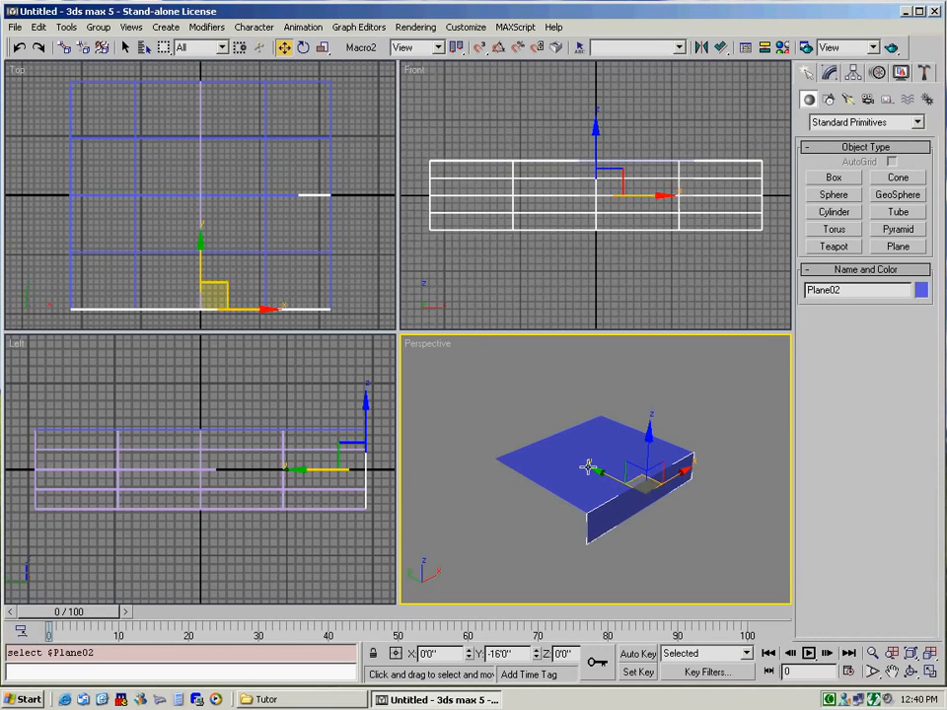
Step: Align the hidden side wall Plane03 to the edge of Plane01, minimum to minimum in X position, and clear the selection
key("h")
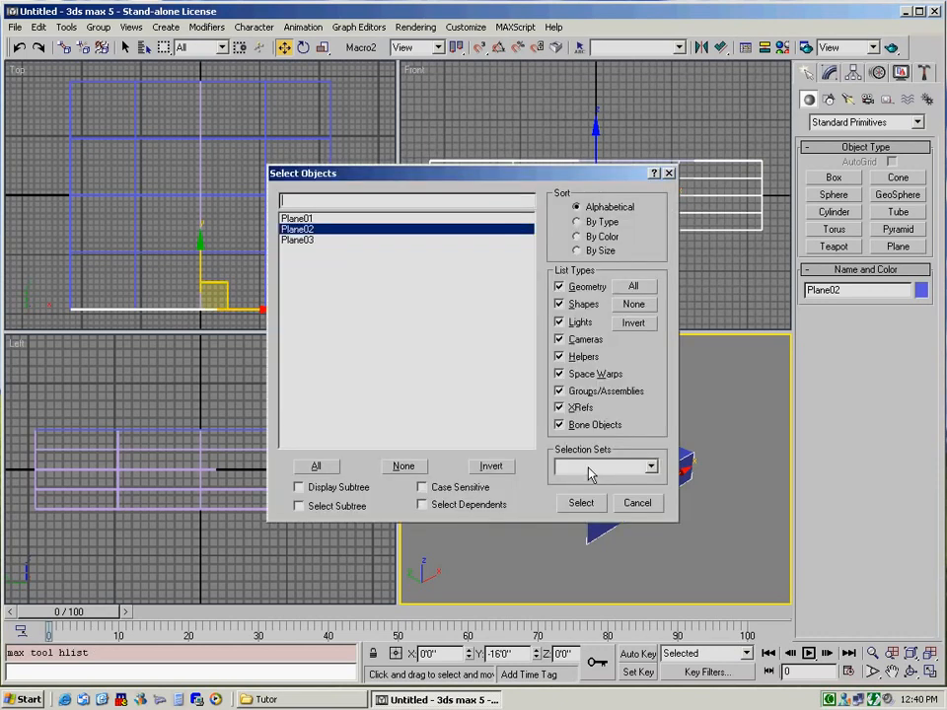
double_click(309, 241)
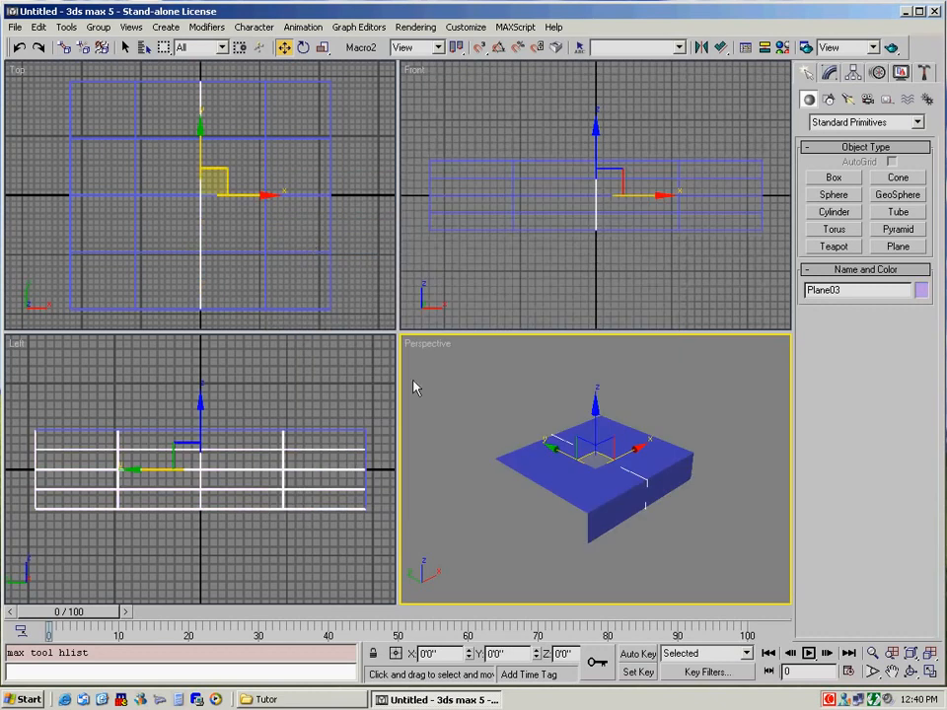
left_click(720, 48)
left_click(589, 483)
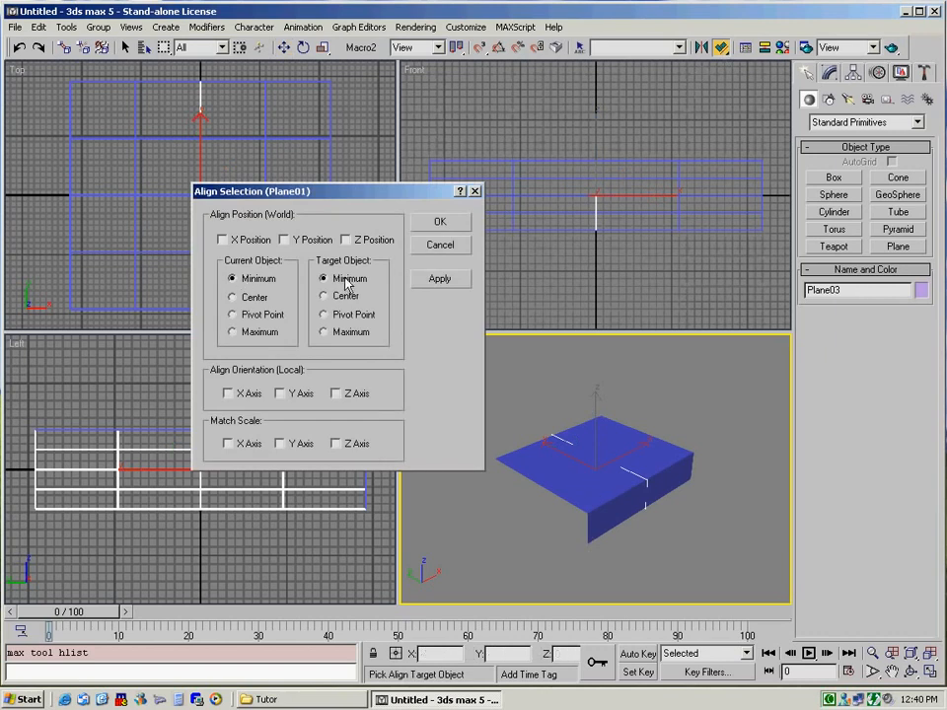
left_click(223, 240)
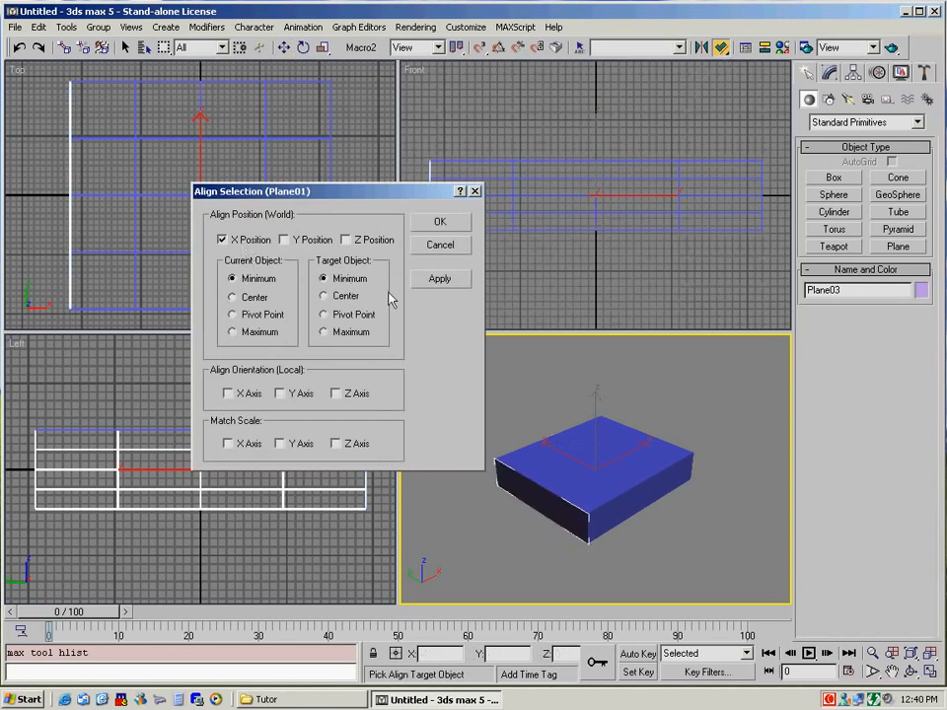
left_click(435, 222)
left_click(691, 553)
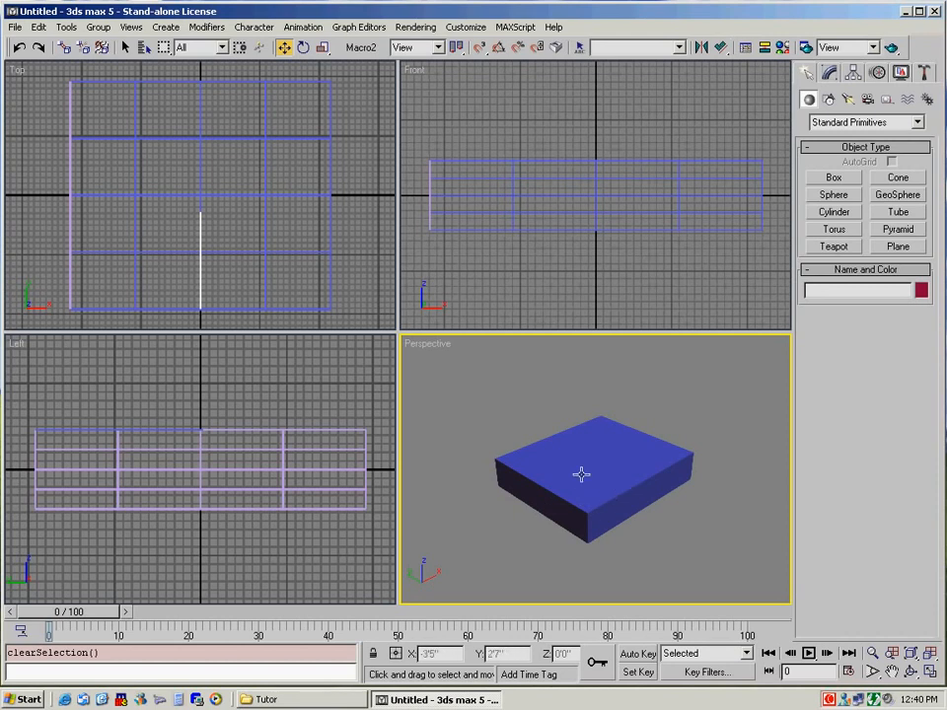
Step: Give the horizontal plane Plane01 the first sample material with TopView.bmp as its diffuse bitmap, and show the map in the viewport
left_click(582, 460)
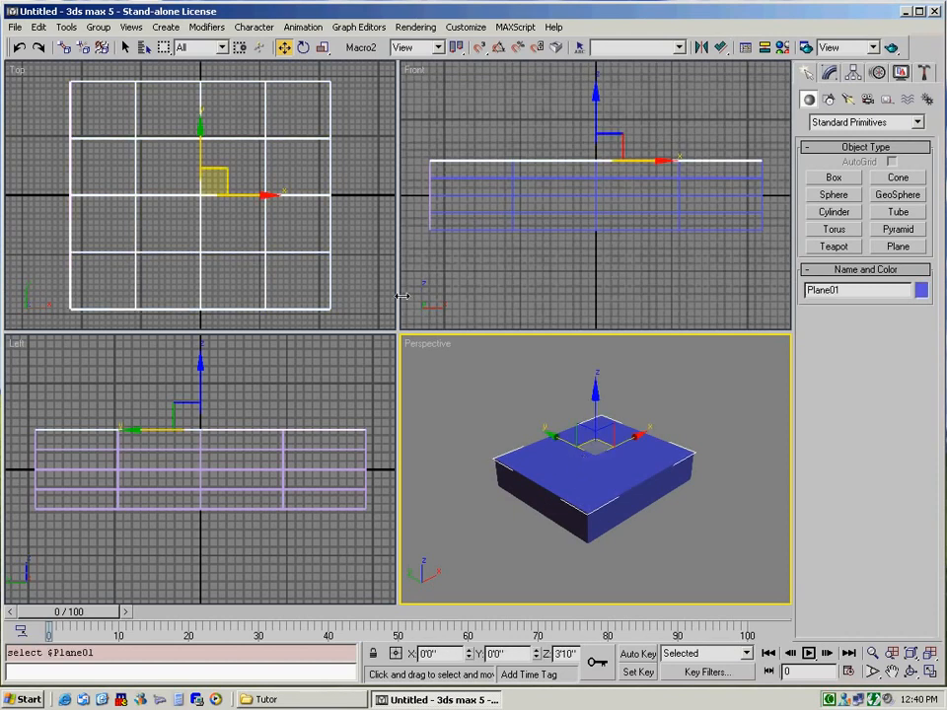
right_click(344, 287)
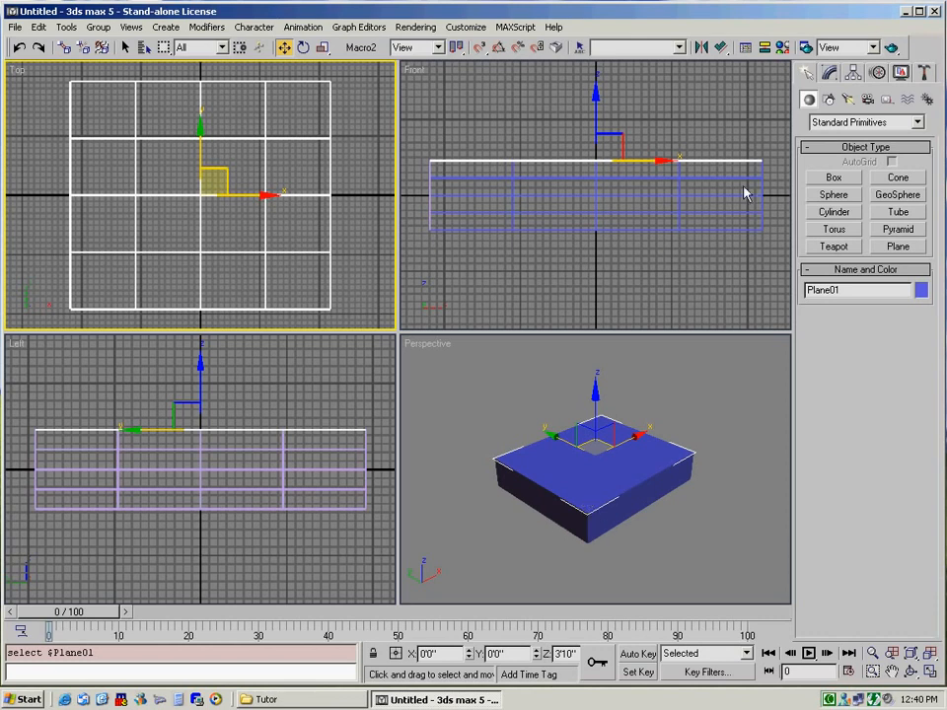
left_click(782, 49)
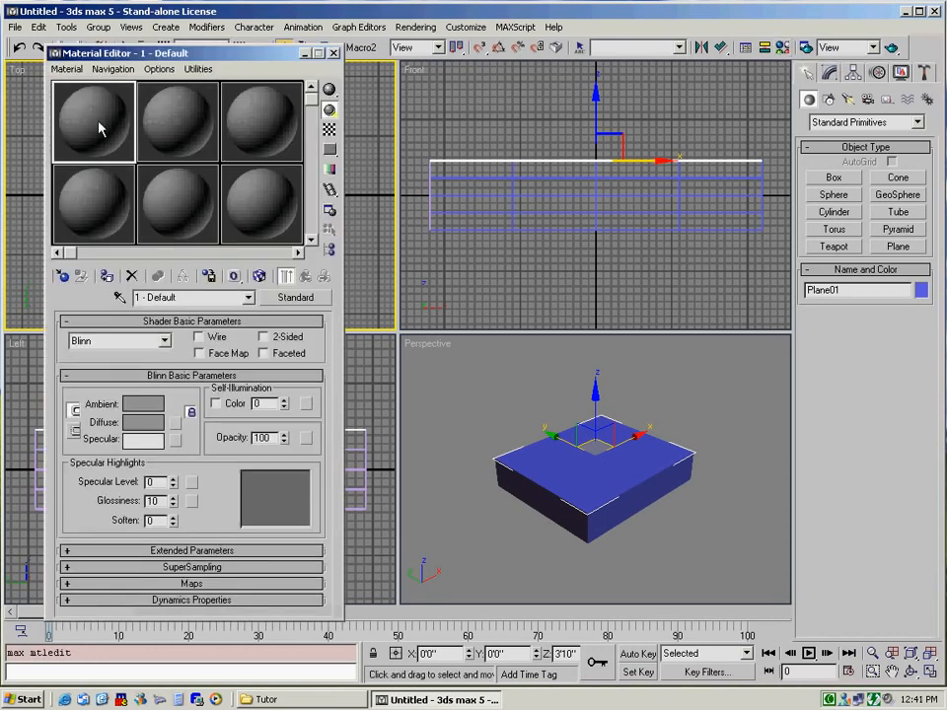
left_click(176, 428)
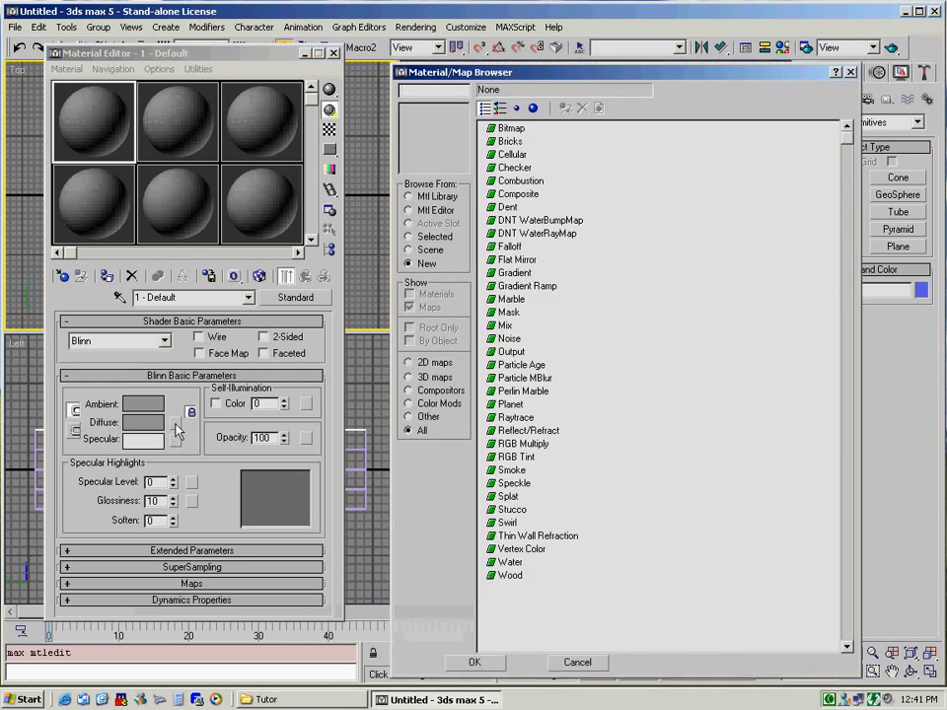
left_click(511, 129)
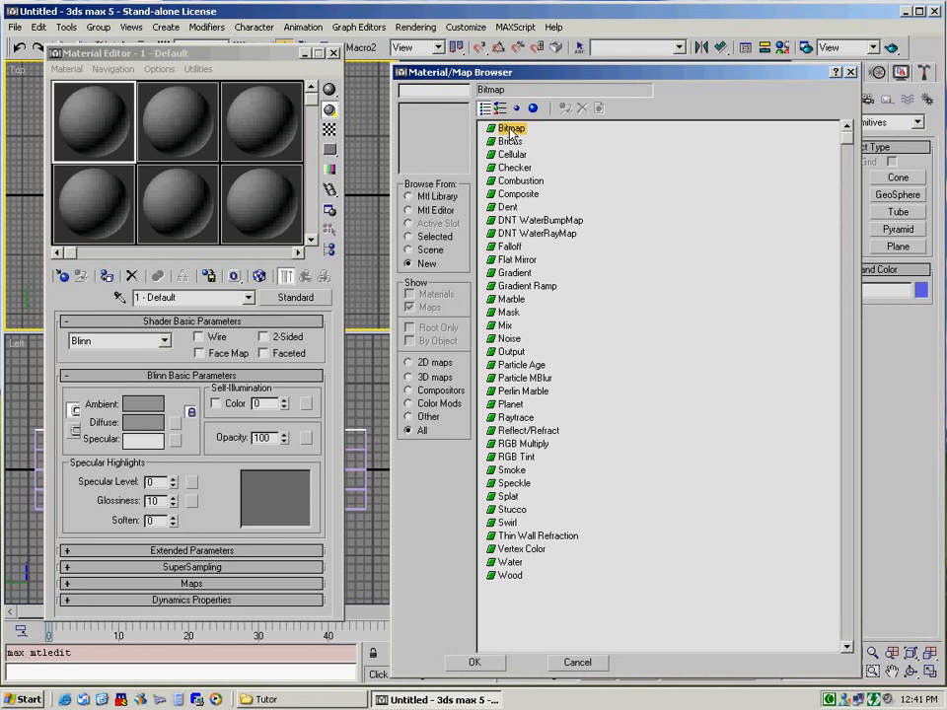
double_click(510, 130)
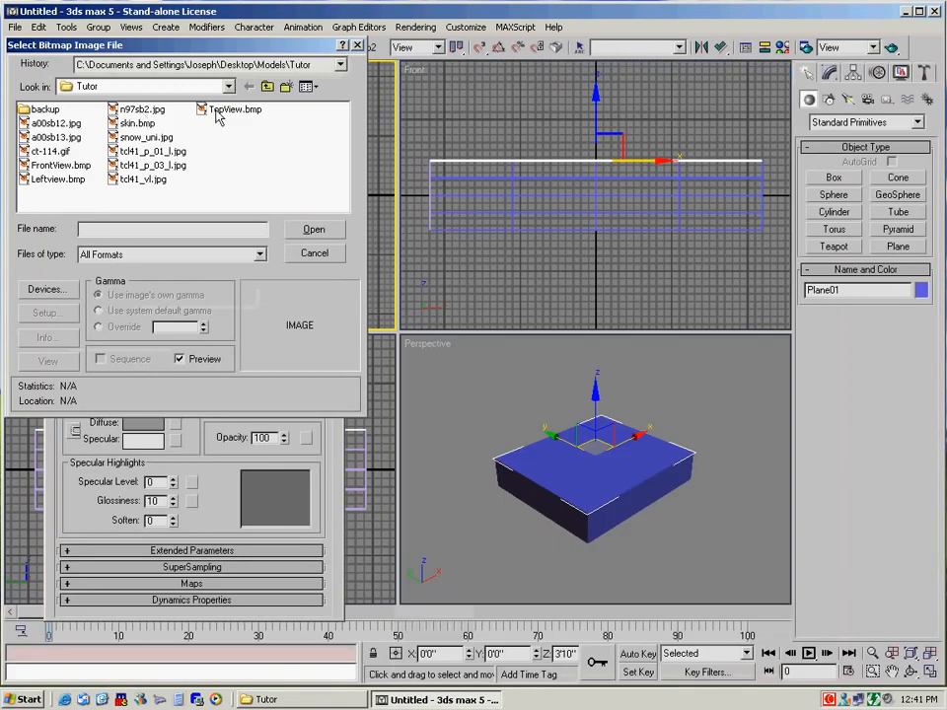
double_click(217, 111)
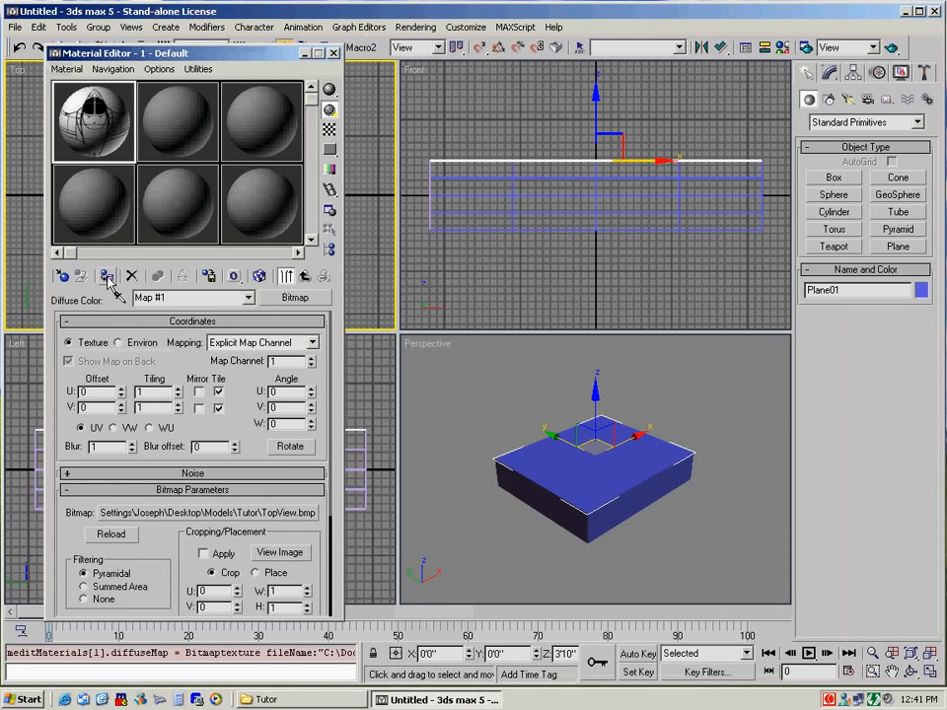
left_click(108, 277)
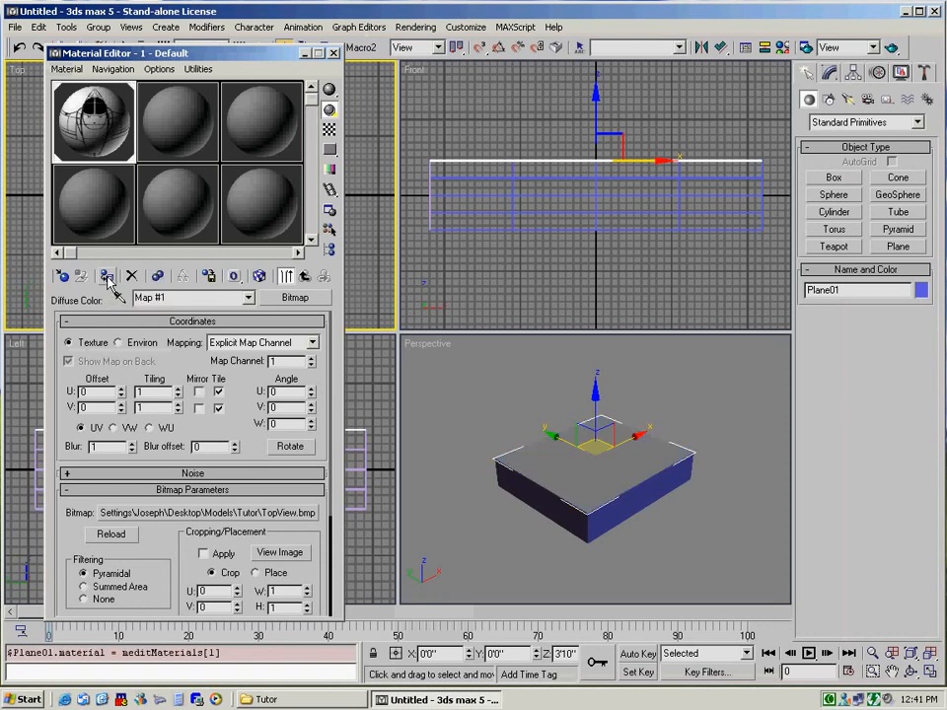
left_click(259, 277)
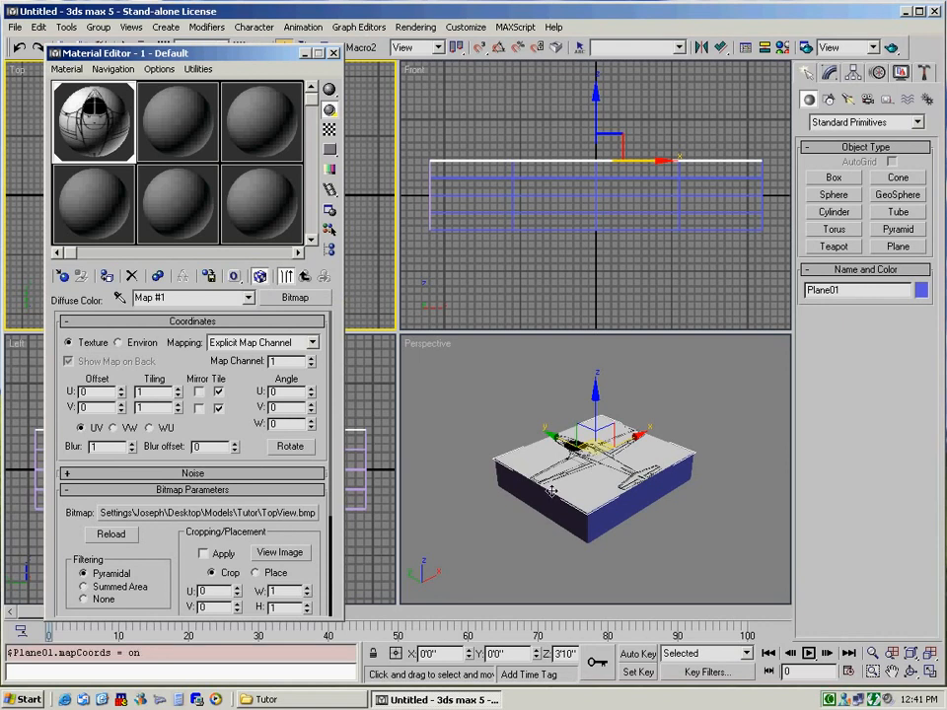
Step: Give the front wall Plane02 the second sample material with FrontView.bmp as its diffuse bitmap, shown in the viewport
left_click(617, 515)
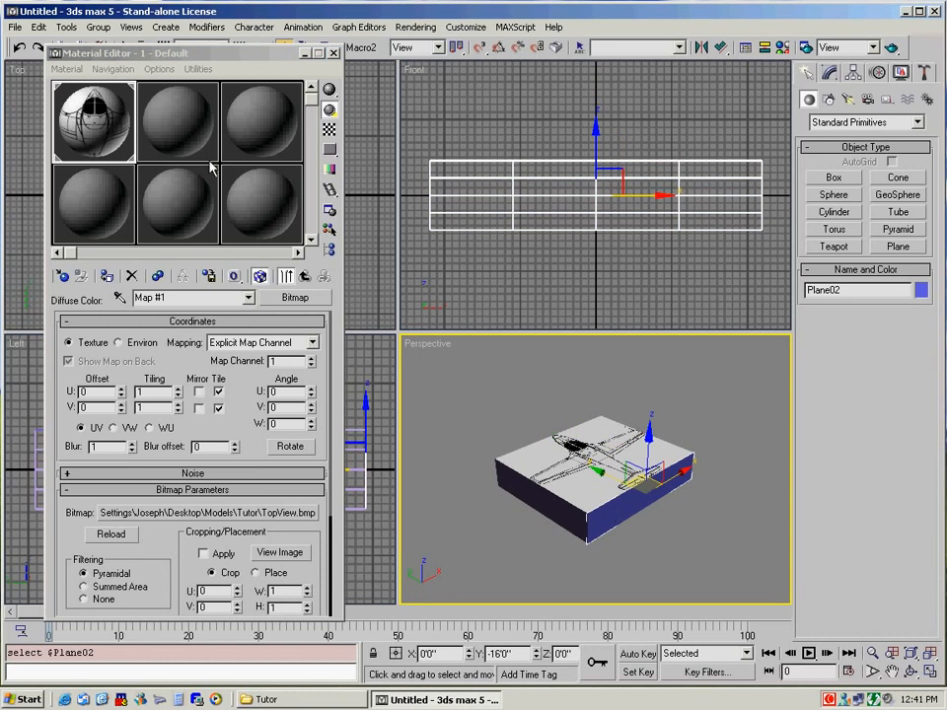
left_click(186, 133)
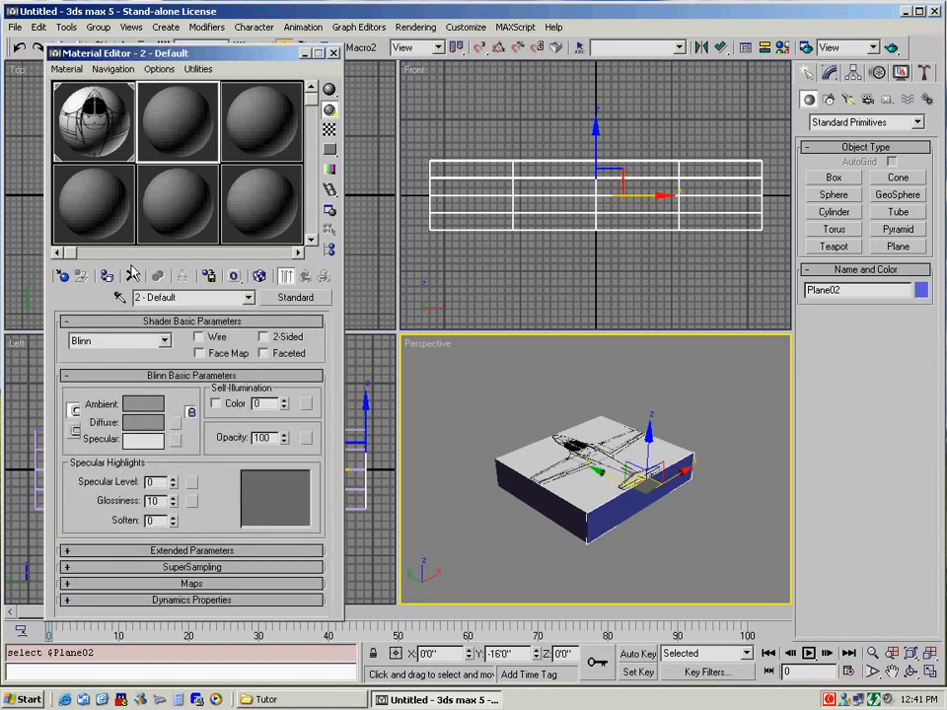
left_click(177, 422)
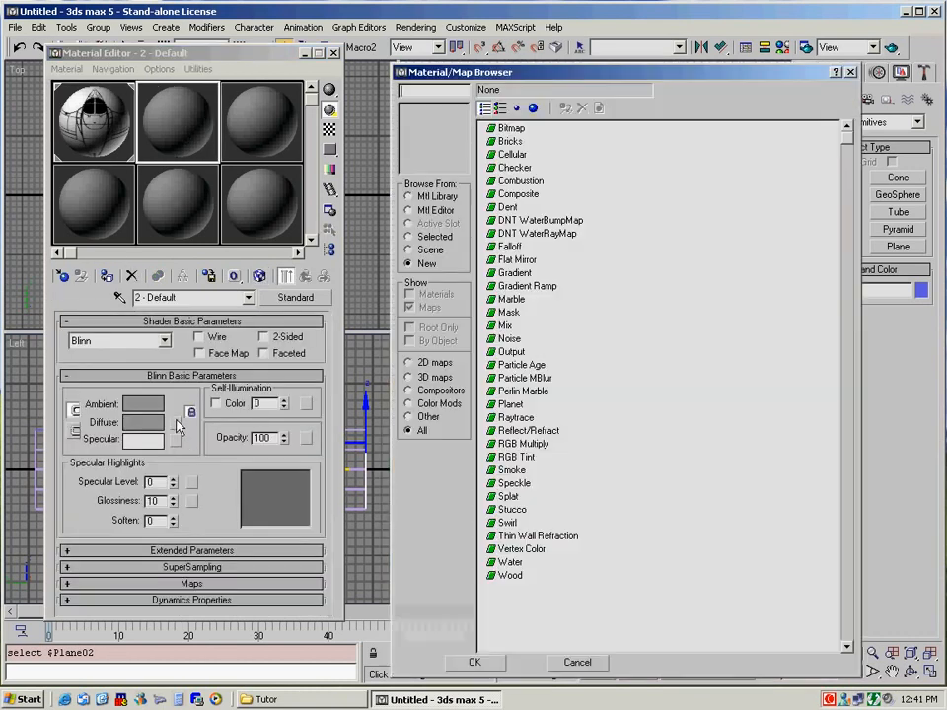
double_click(512, 128)
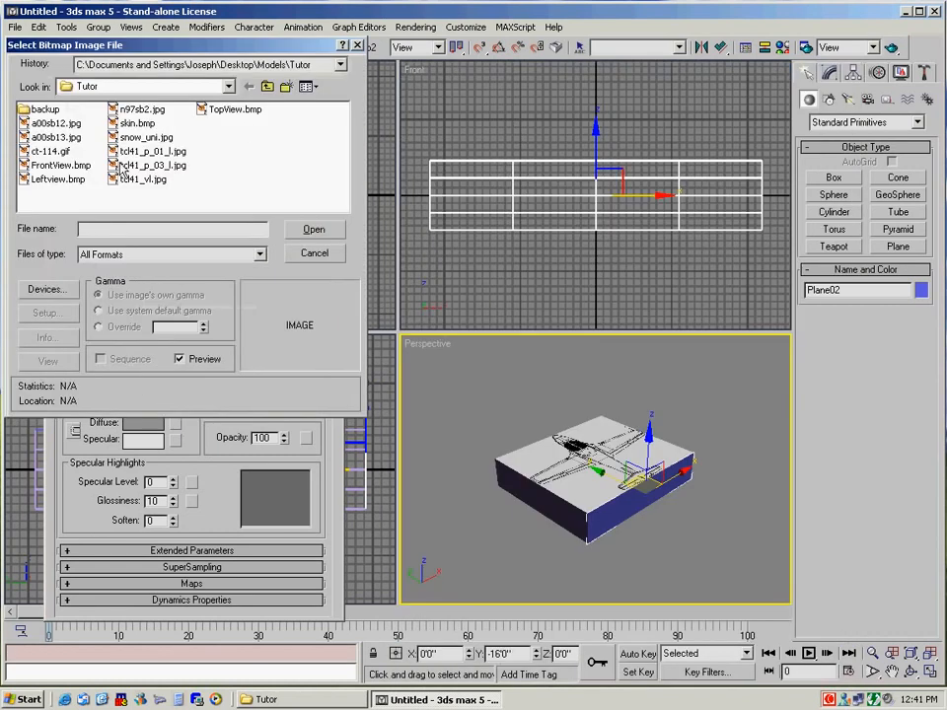
double_click(65, 164)
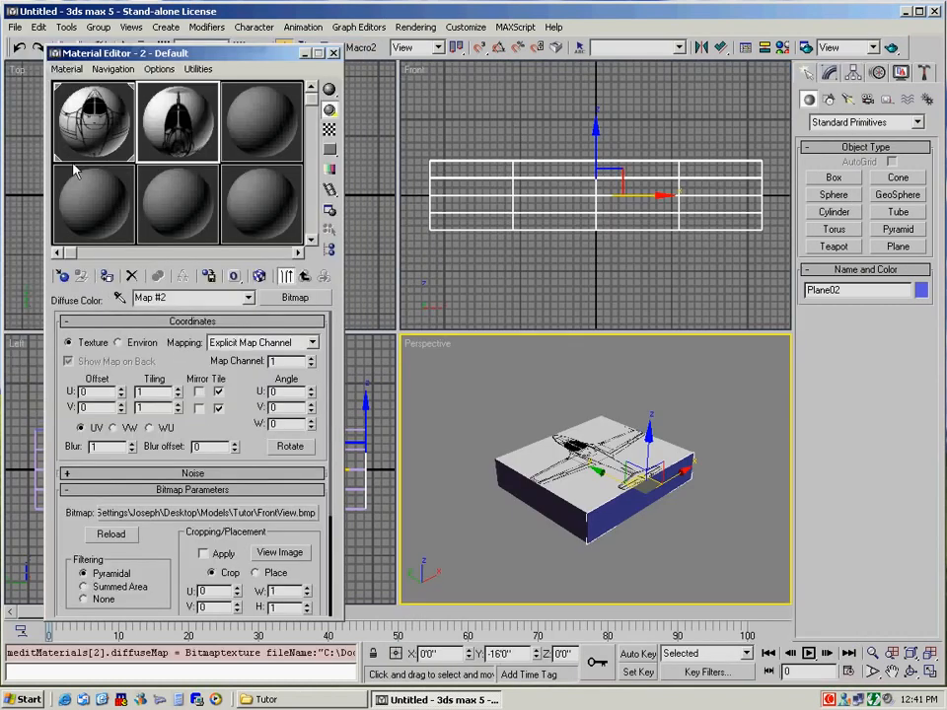
left_click(107, 277)
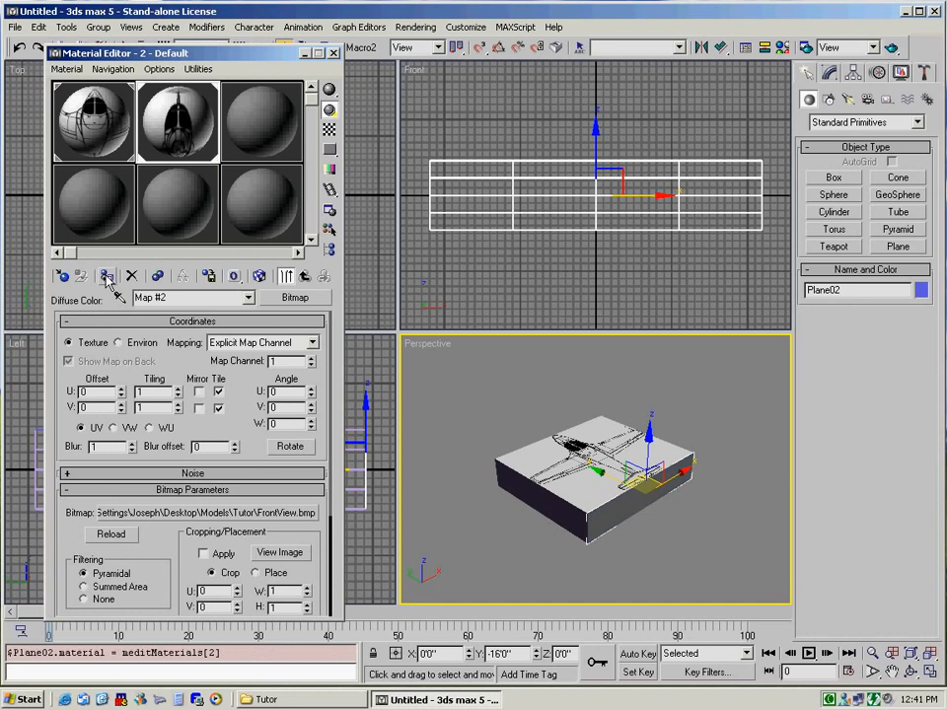
left_click(259, 276)
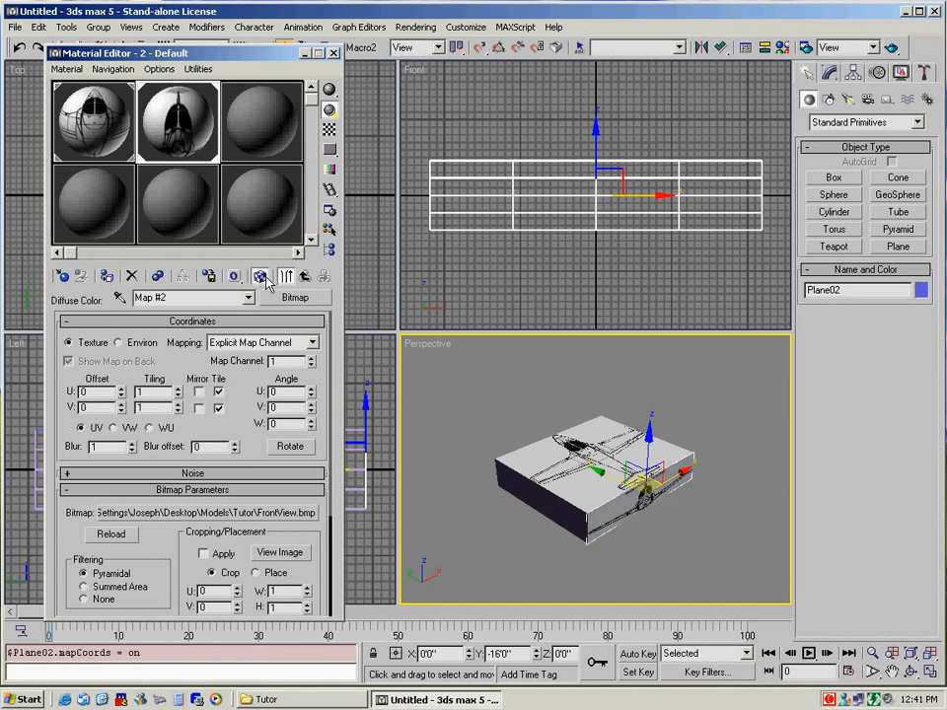
Step: Give the side wall Plane03 the third sample material with Leftview.bmp as its diffuse bitmap, shown in the viewport
left_click(508, 475)
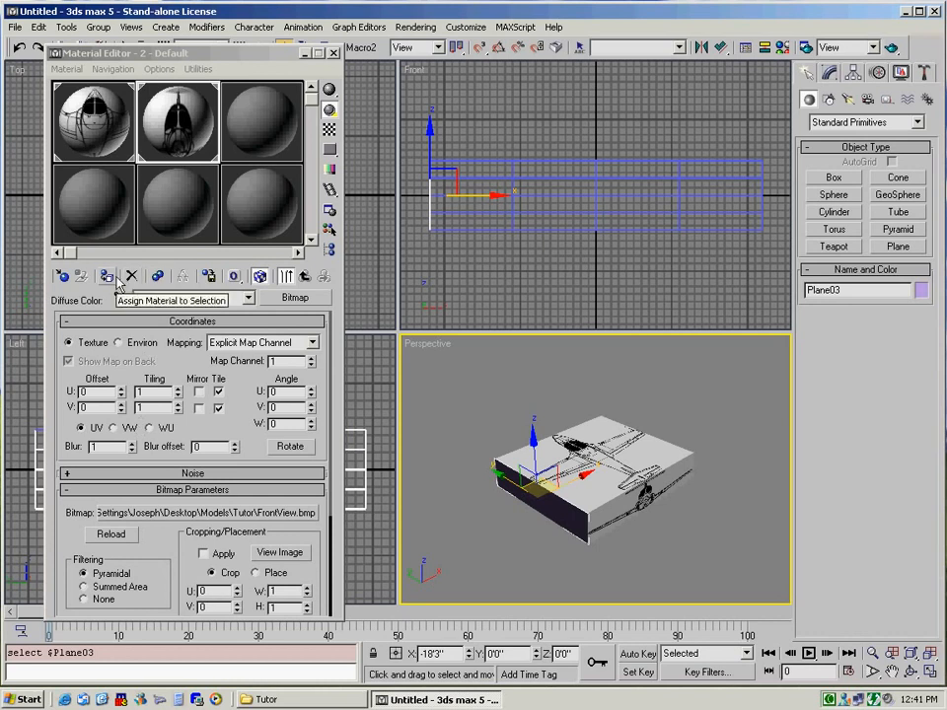
left_click(251, 144)
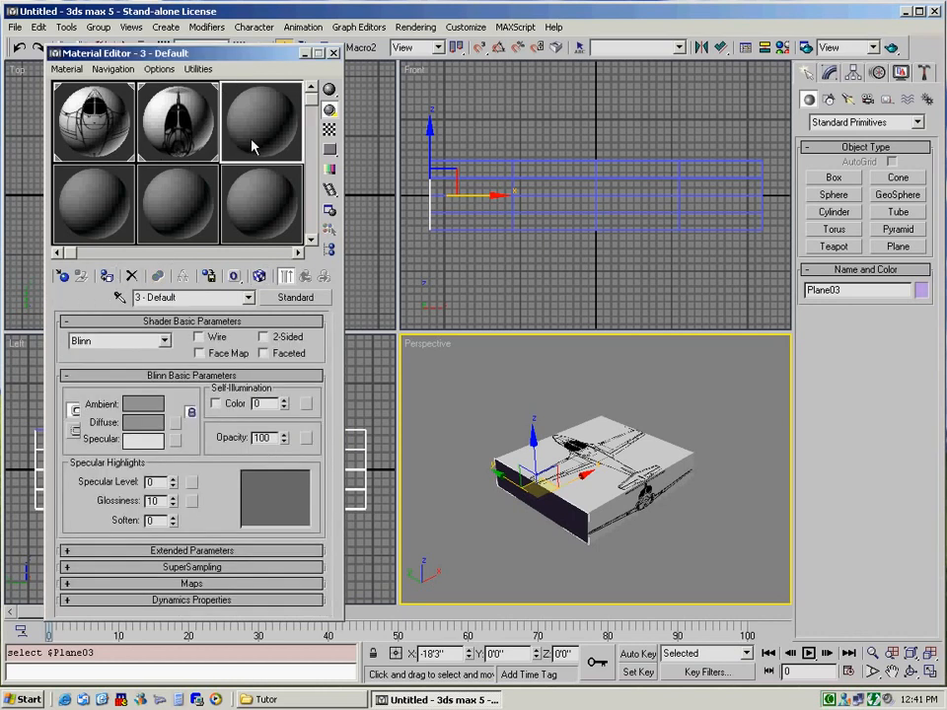
left_click(175, 421)
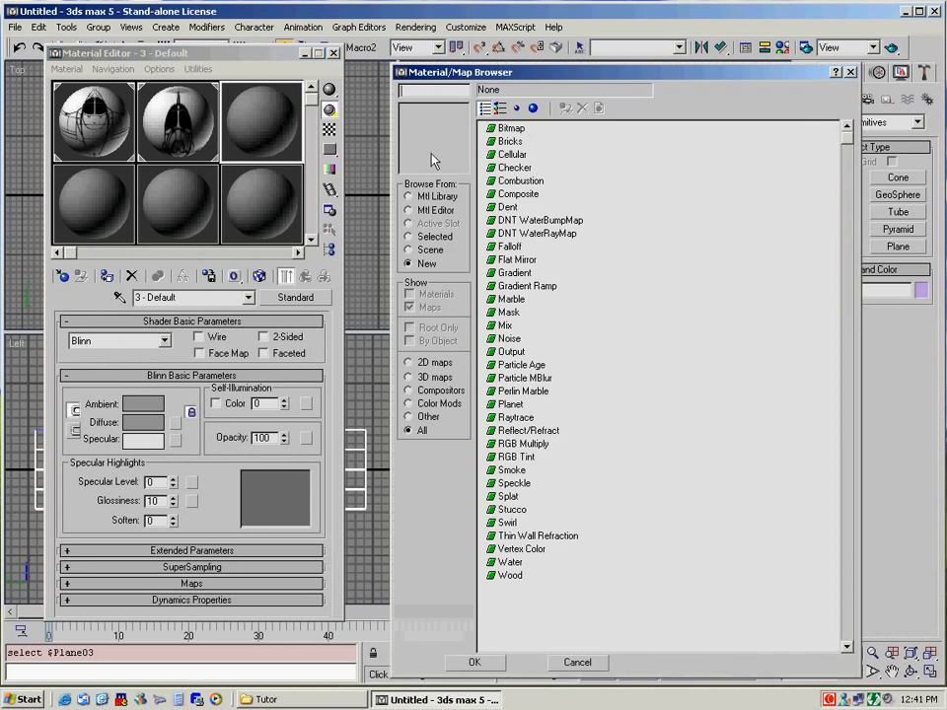
double_click(512, 135)
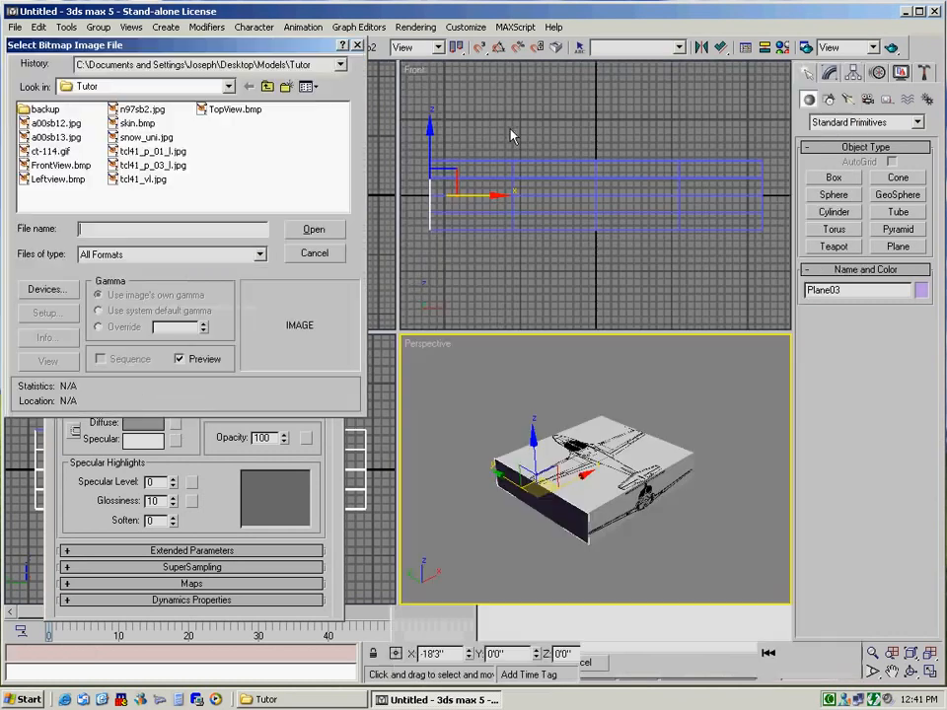
double_click(54, 181)
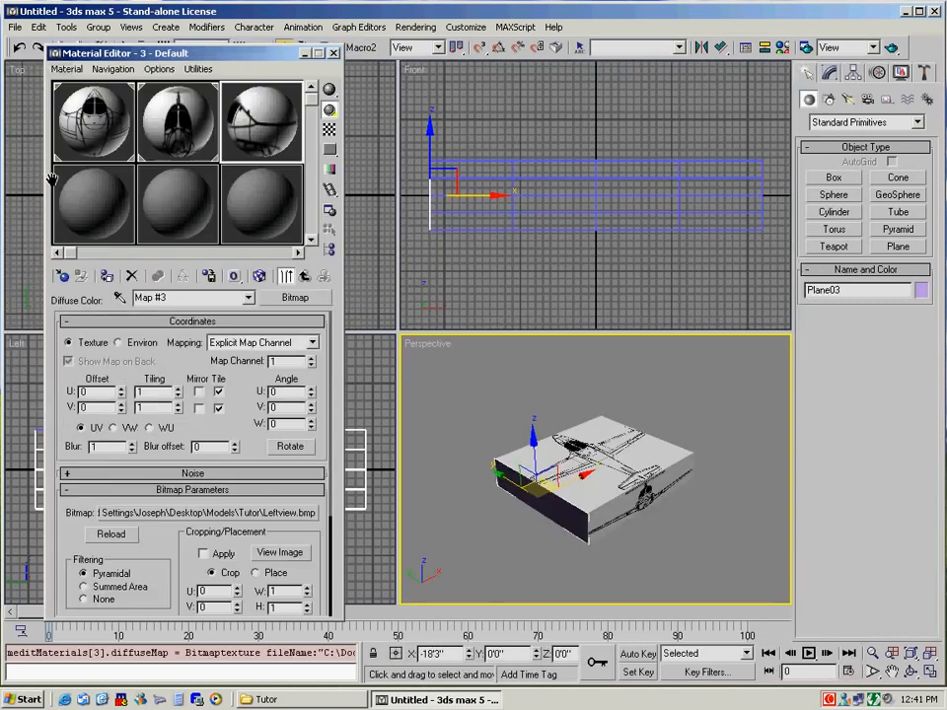
left_click(107, 277)
left_click(260, 276)
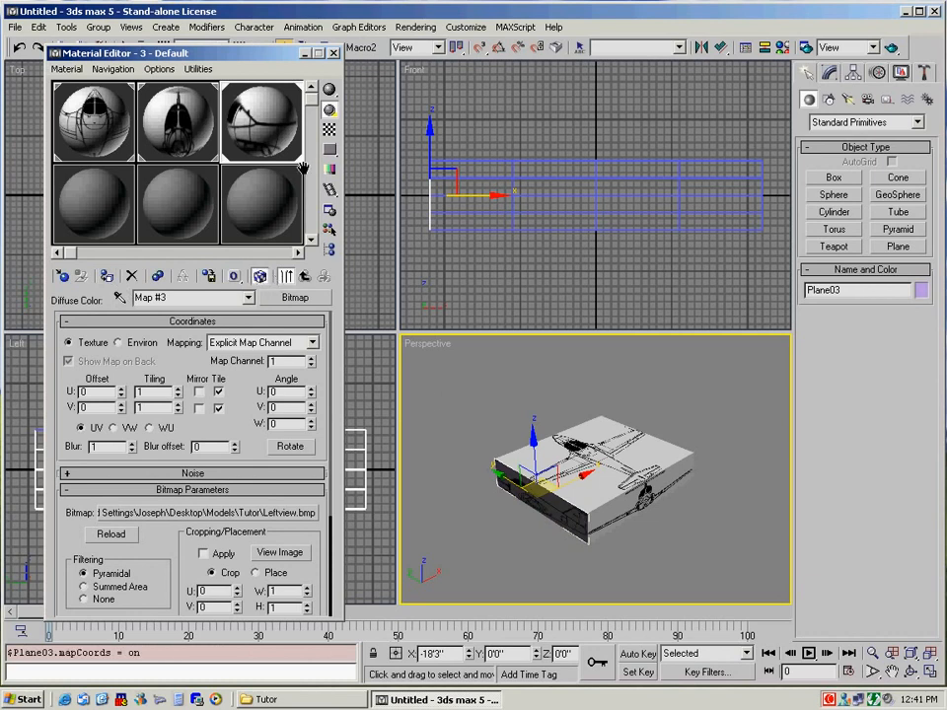
Step: Select Plane01 and set the opacity of its TopView material to 50
left_click(91, 131)
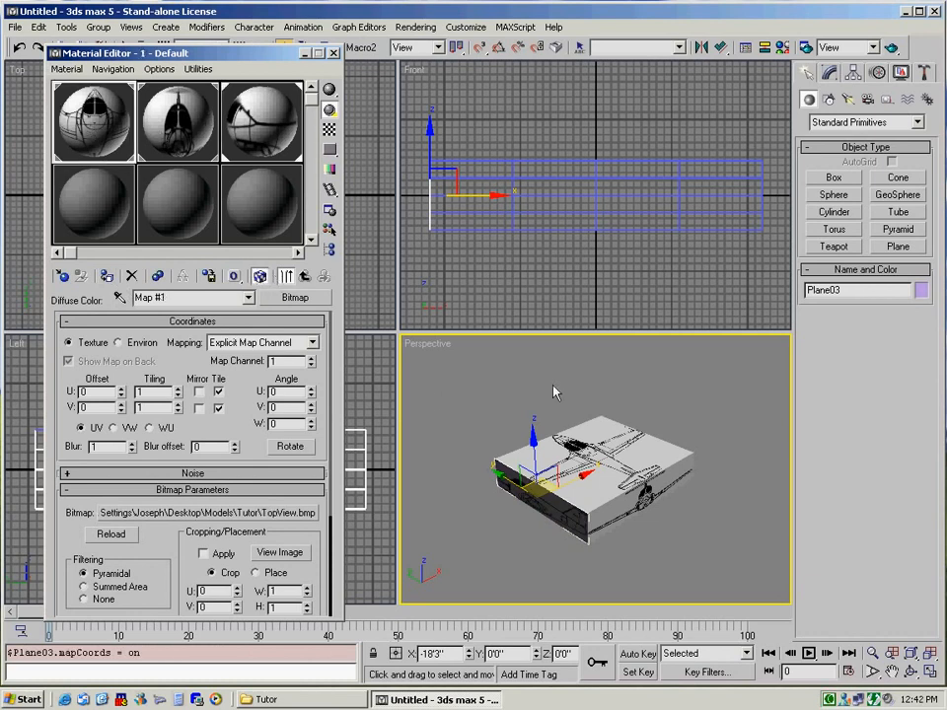
left_click(597, 431)
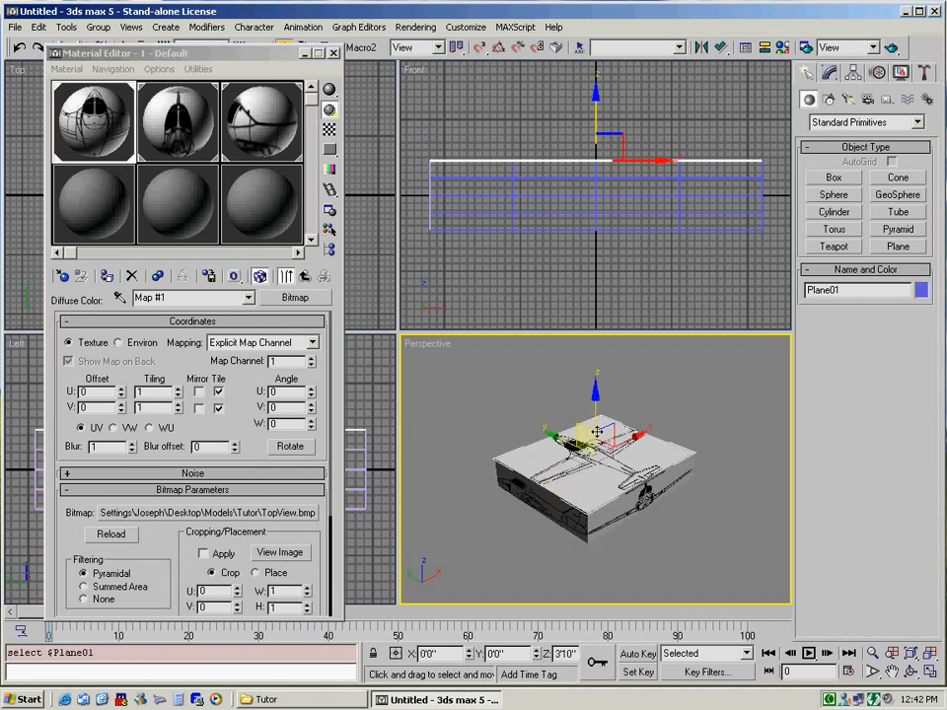
left_click(305, 277)
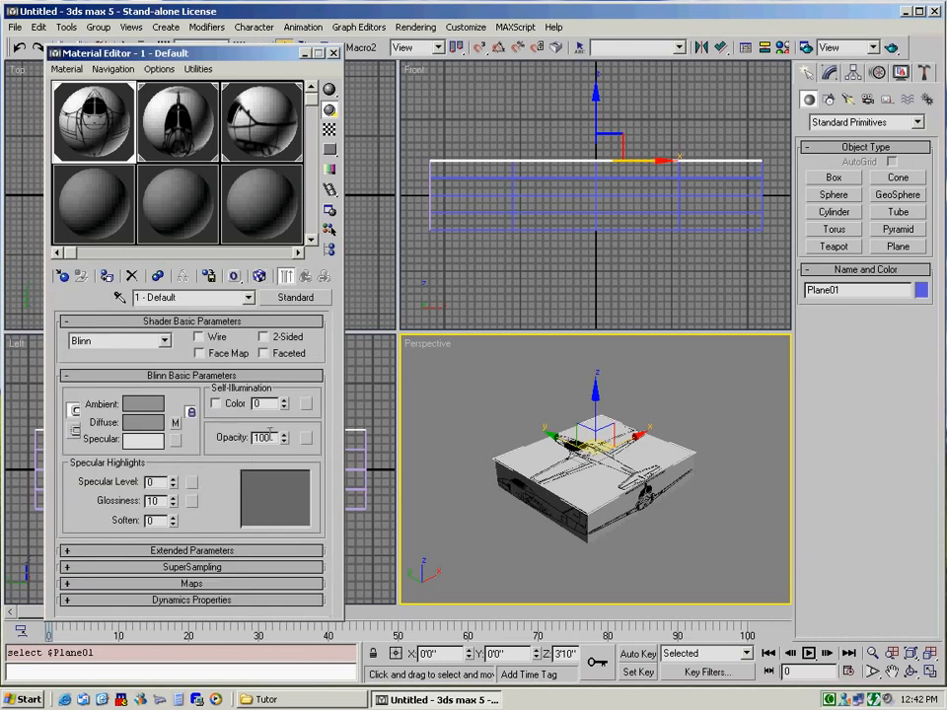
left_click(248, 437)
type("50")
key("Return")
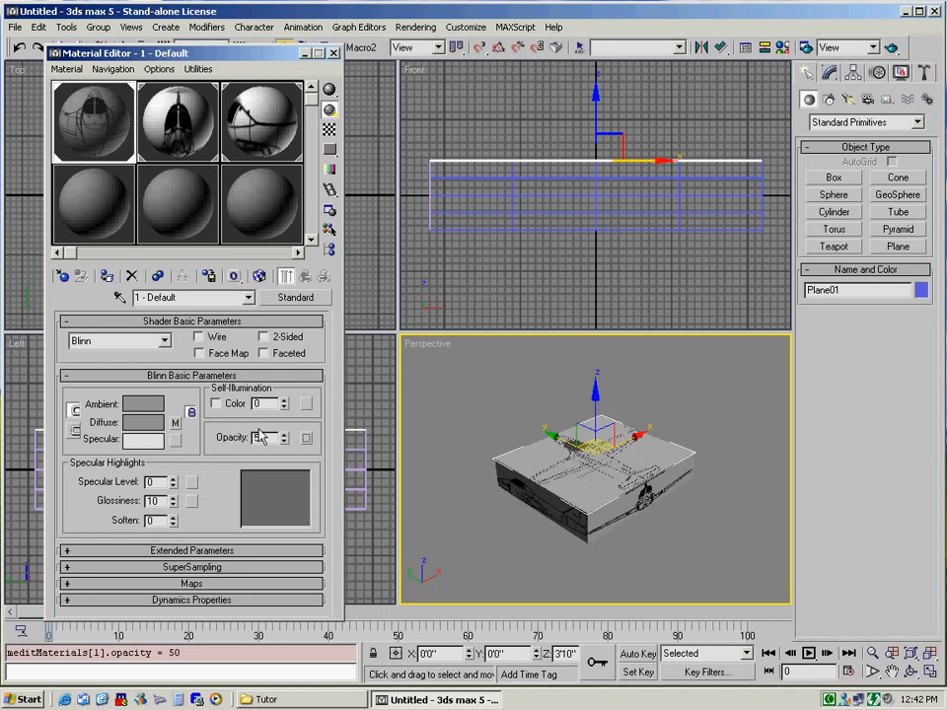
Step: Set the opacity of the second material, which carries the FrontView bitmap, to 50
left_click(181, 148)
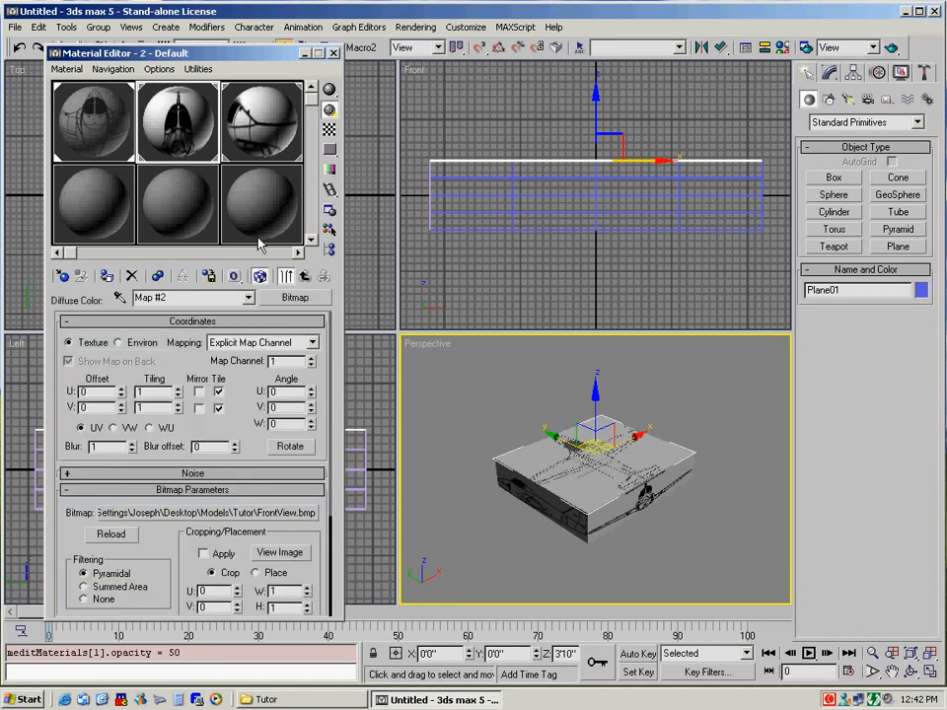
left_click(307, 279)
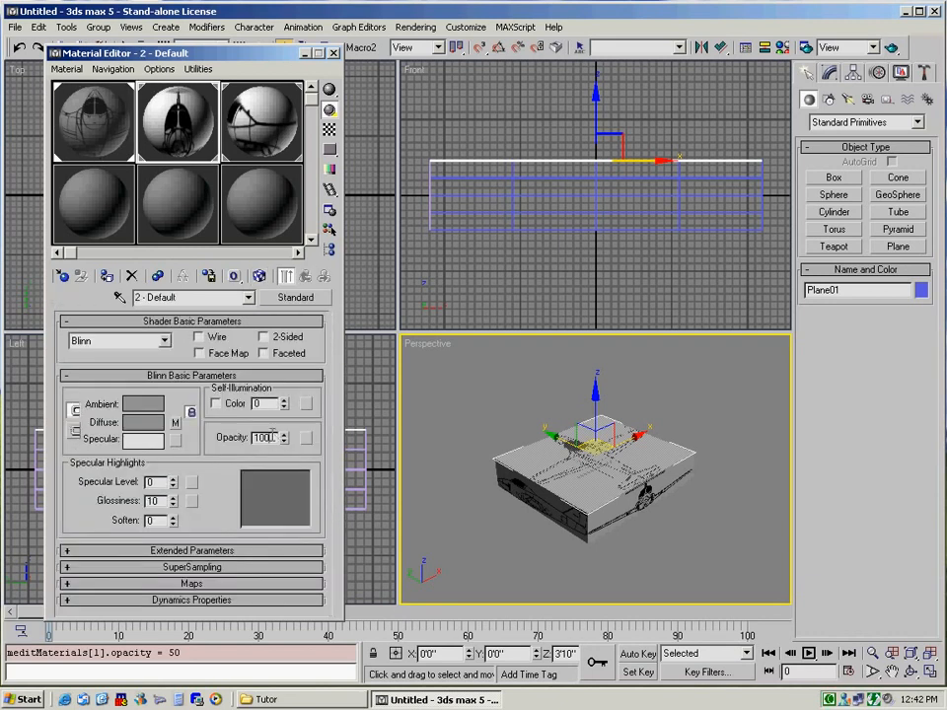
type("50")
key("Return")
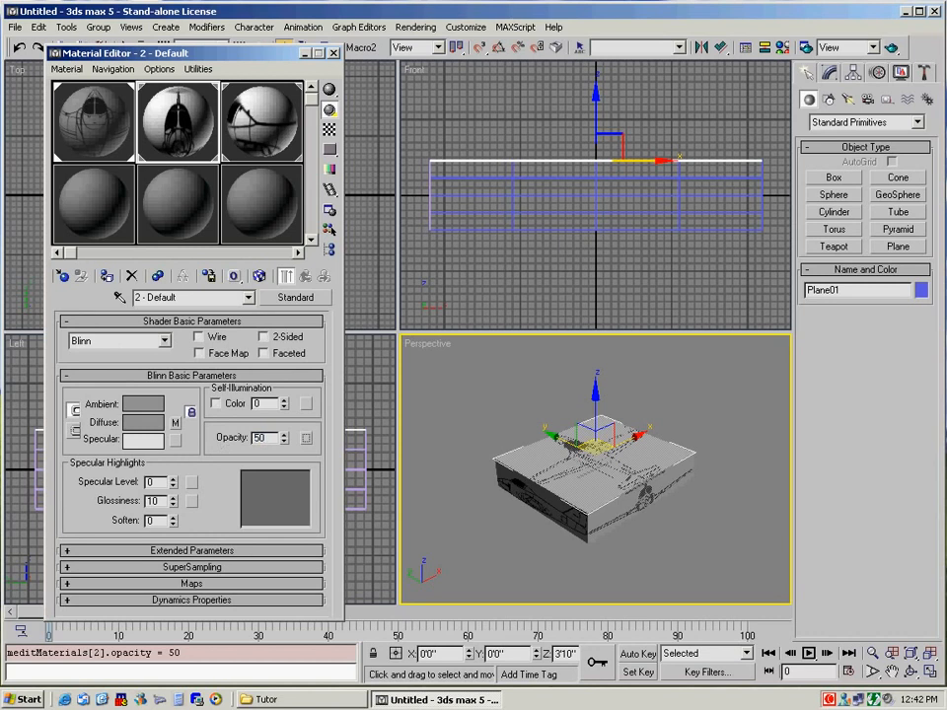
Step: Set the opacity of the third material, which carries the Leftview bitmap, to 50 and close the Material Editor
left_click(264, 150)
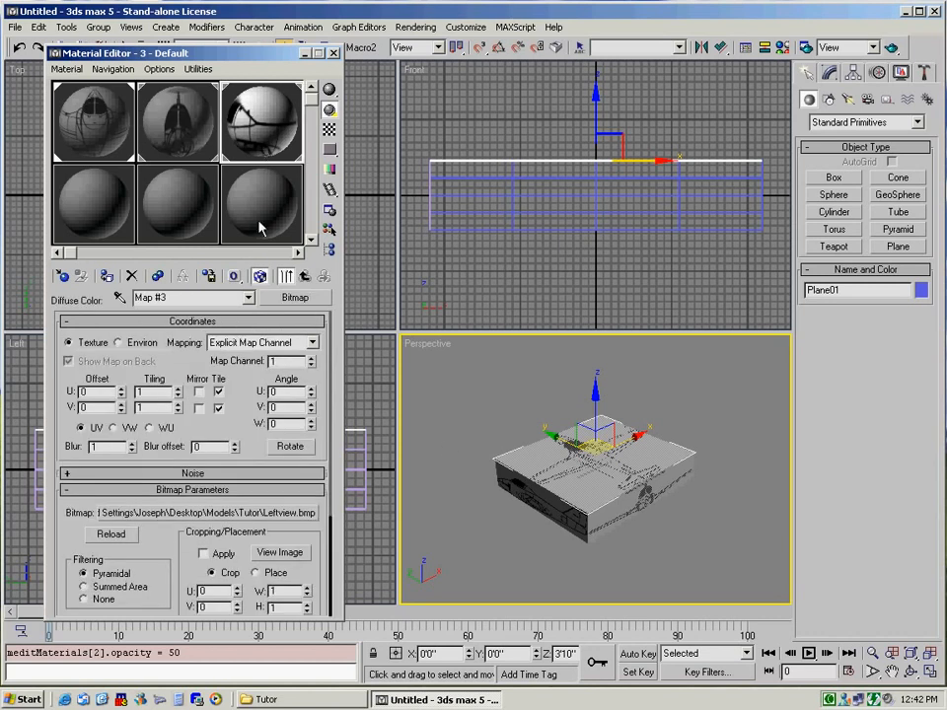
left_click(305, 279)
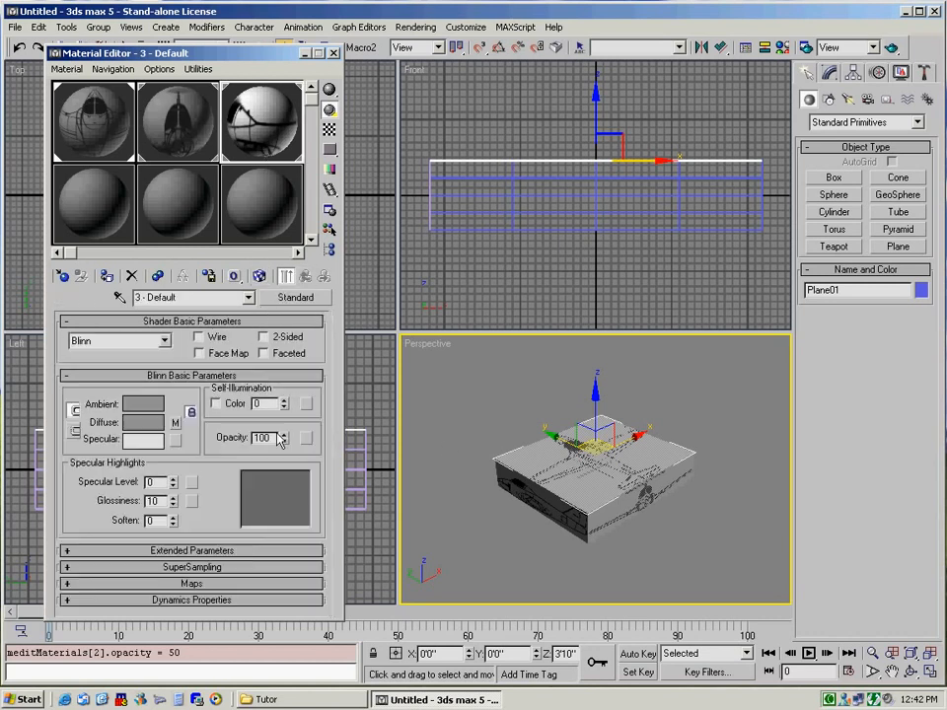
left_click_drag(271, 437, 205, 440)
type("50")
left_click(259, 277)
left_click(334, 53)
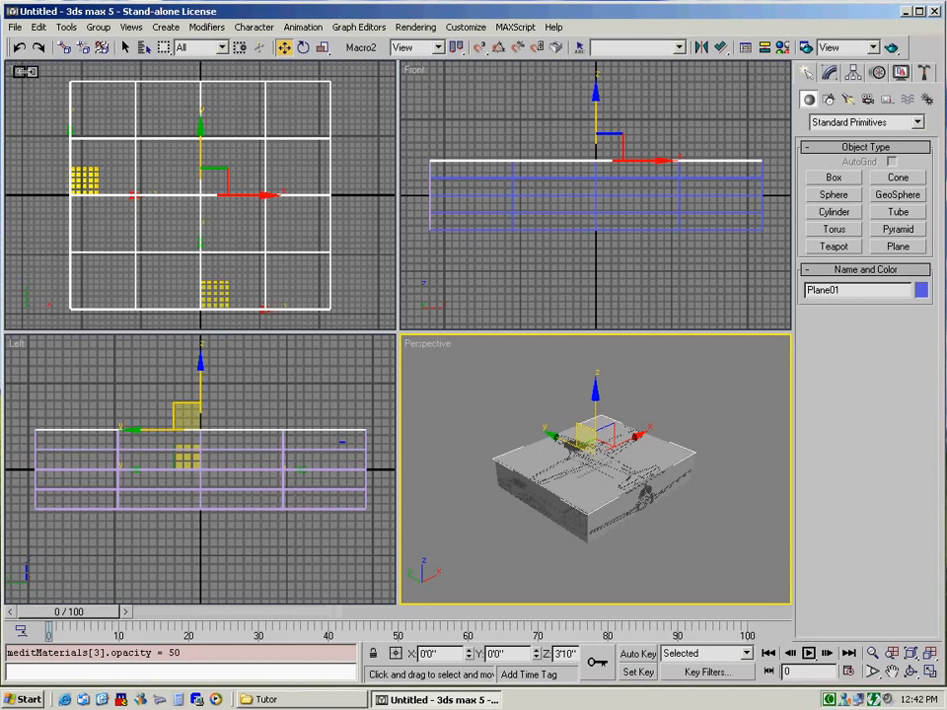
Step: Switch the Top, Front and Left viewports from wireframe to Smooth + Highlights shading
right_click(22, 70)
left_click(42, 77)
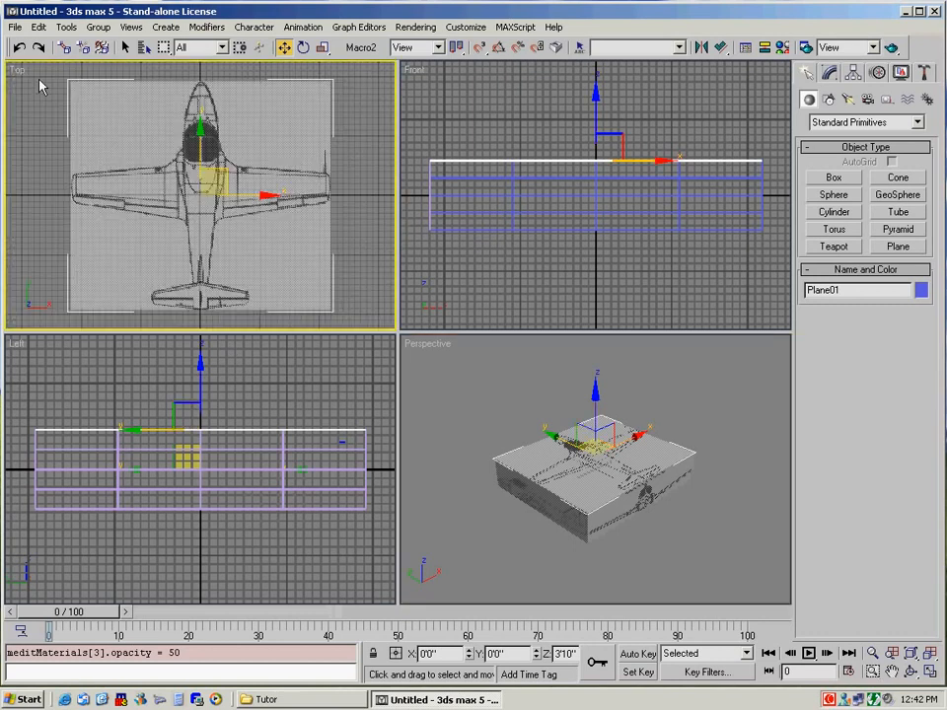
right_click(415, 71)
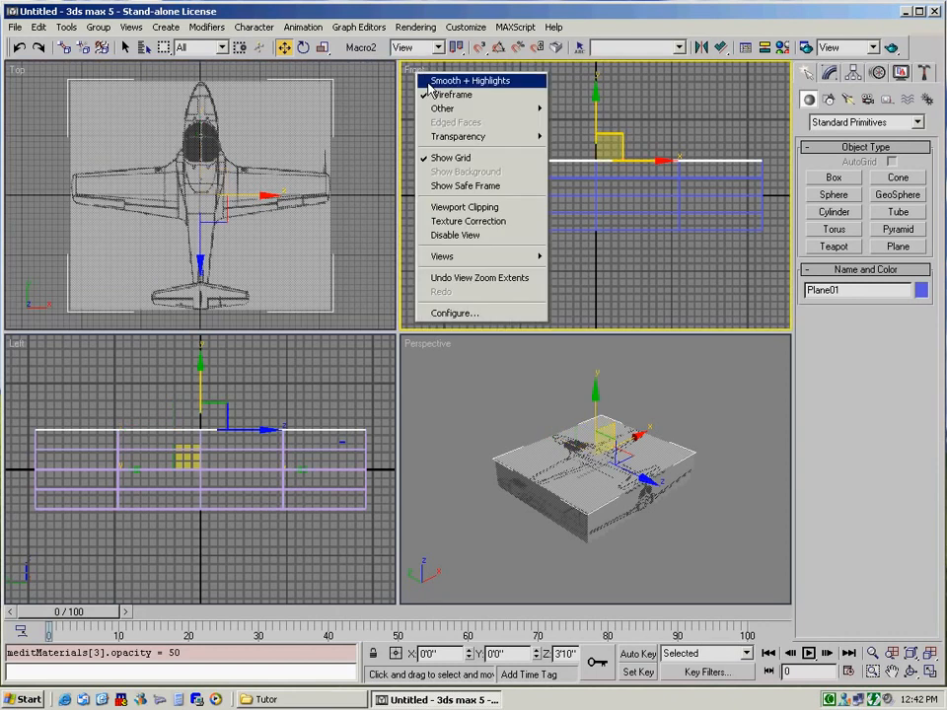
left_click(427, 81)
right_click(15, 344)
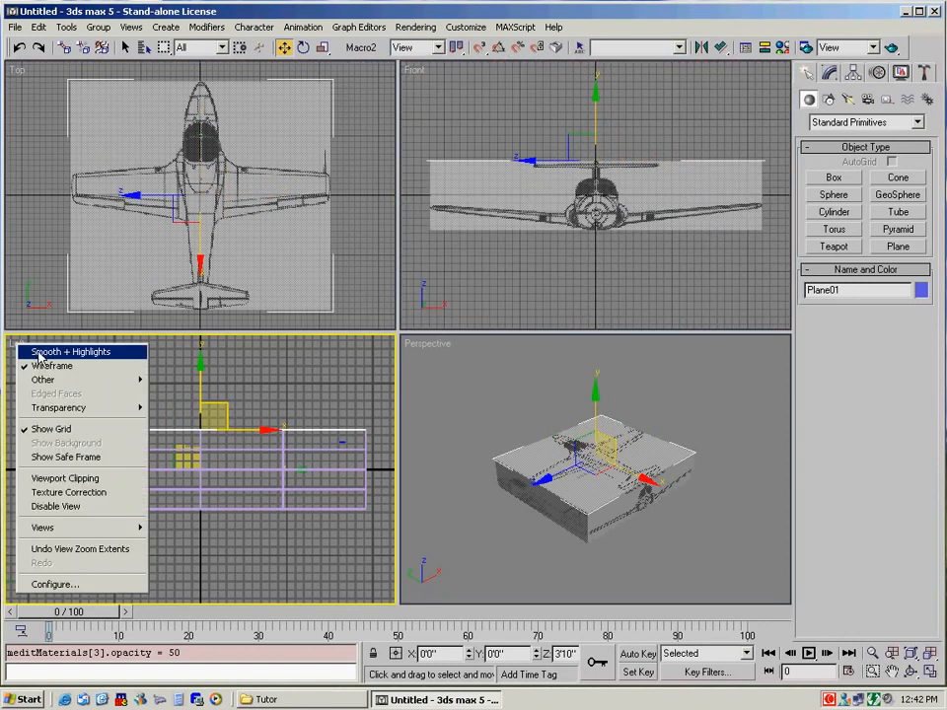
left_click(39, 352)
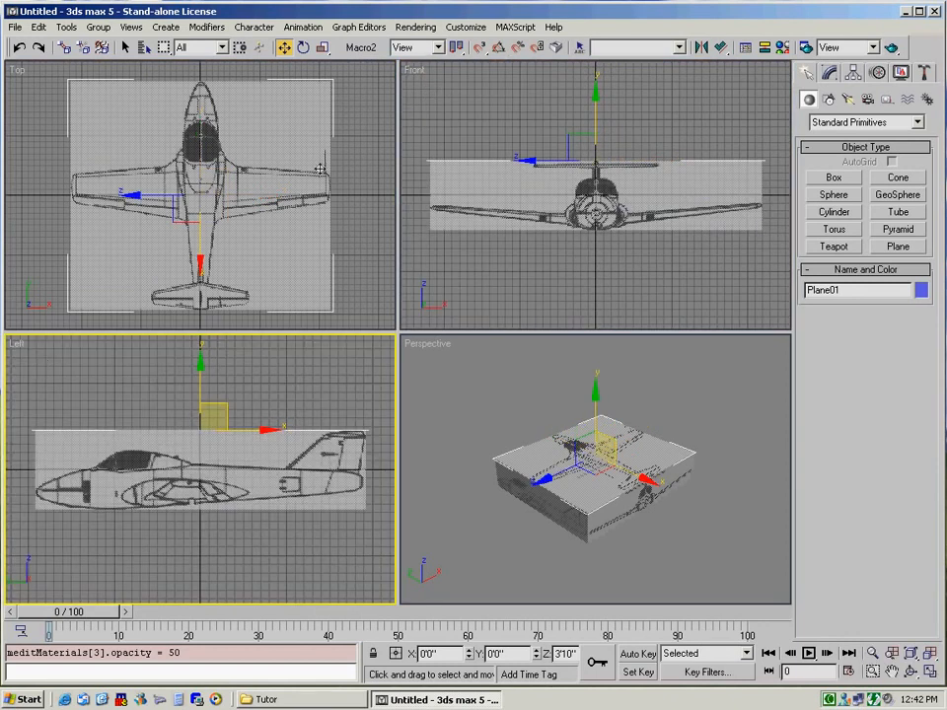